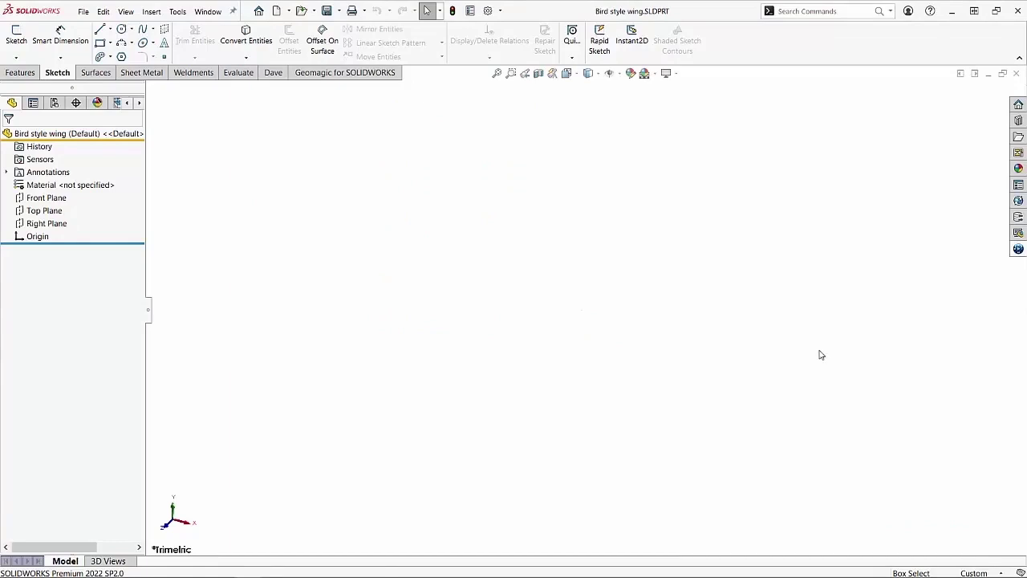
- Open a Top Plane sketch and insert example.png as a sketch picture, 292 × 133 mm
{"action": "left_click", "coordinate": [55, 212]}
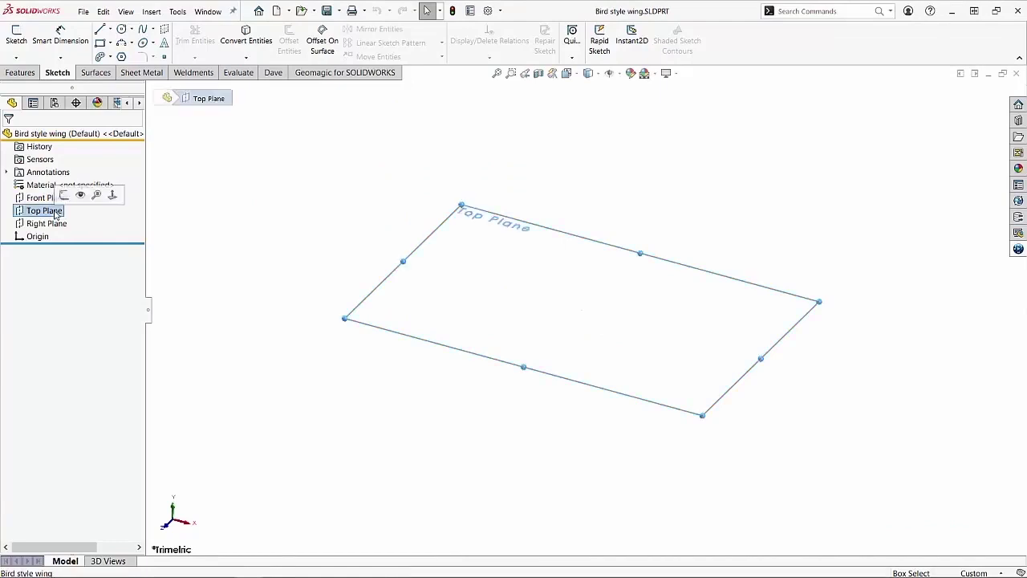
{"action": "left_click", "coordinate": [62, 196]}
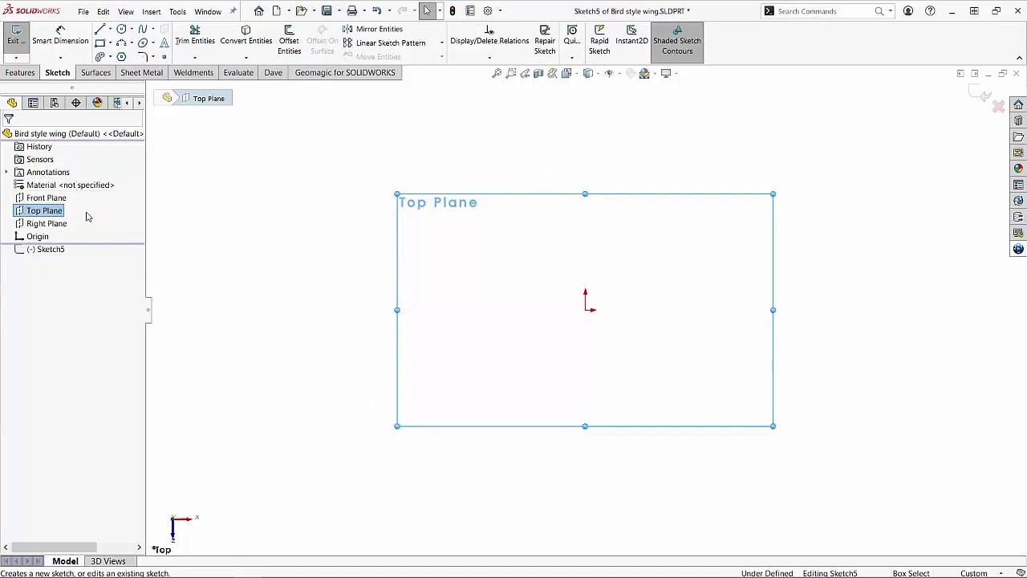
{"action": "left_click", "coordinate": [178, 11]}
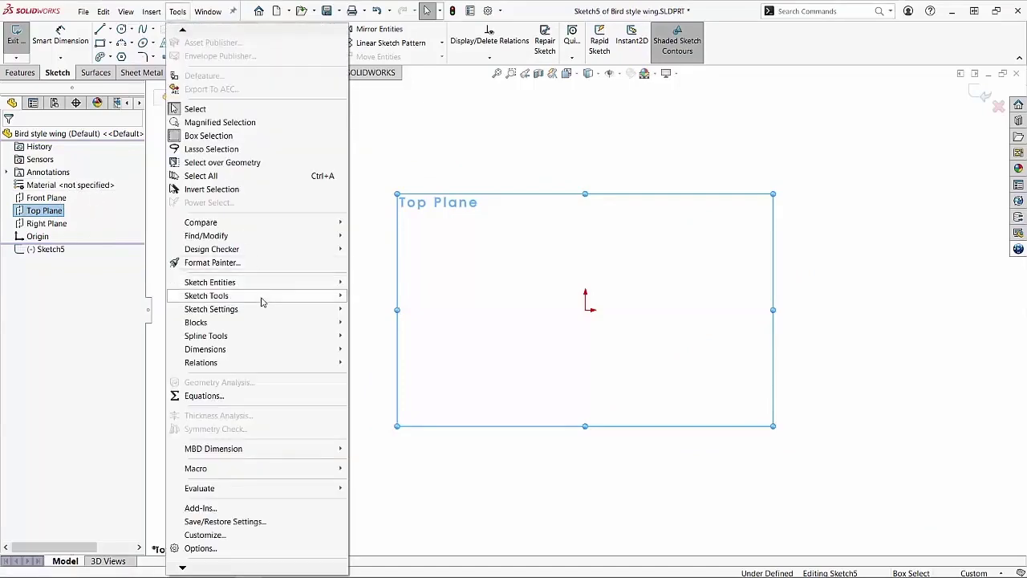
{"action": "mouse_move", "coordinate": [262, 298]}
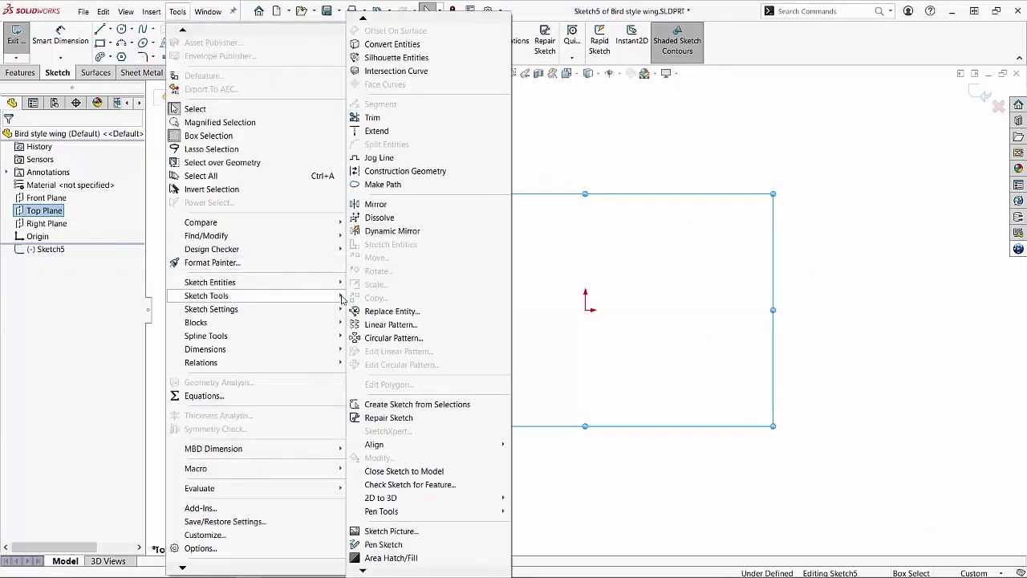
{"action": "left_click", "coordinate": [404, 535]}
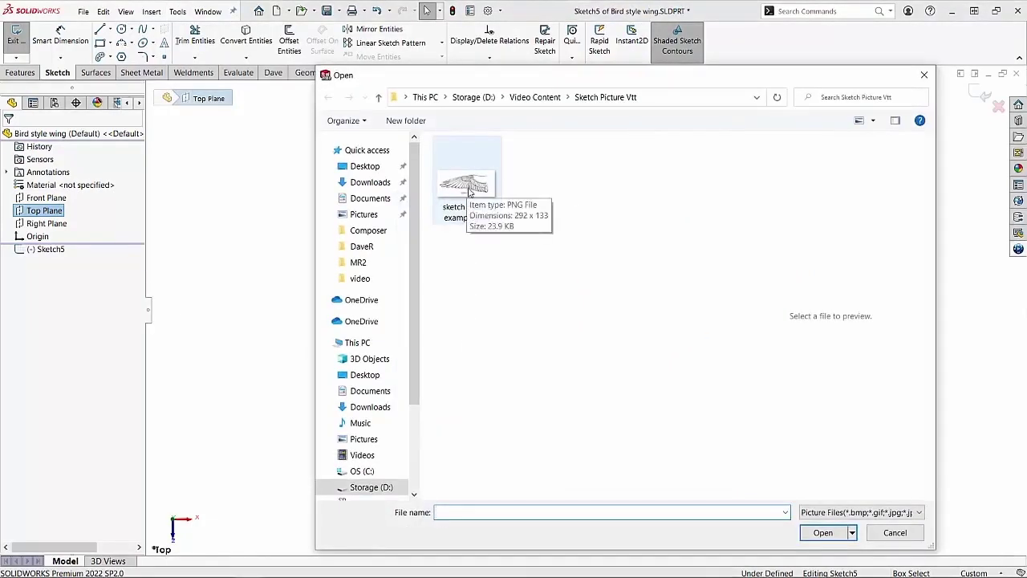
{"action": "left_click", "coordinate": [470, 190]}
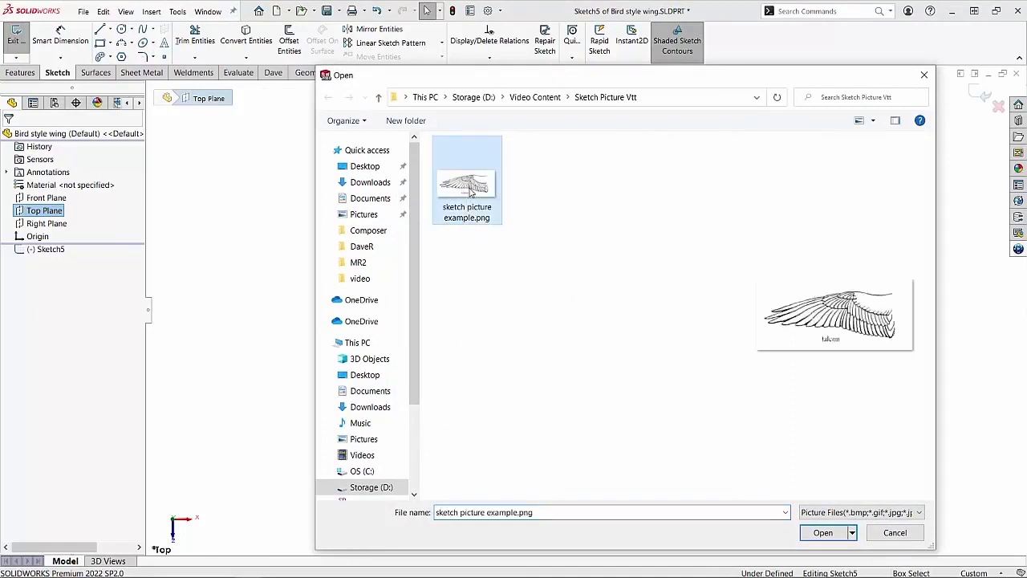
{"action": "left_click", "coordinate": [824, 534]}
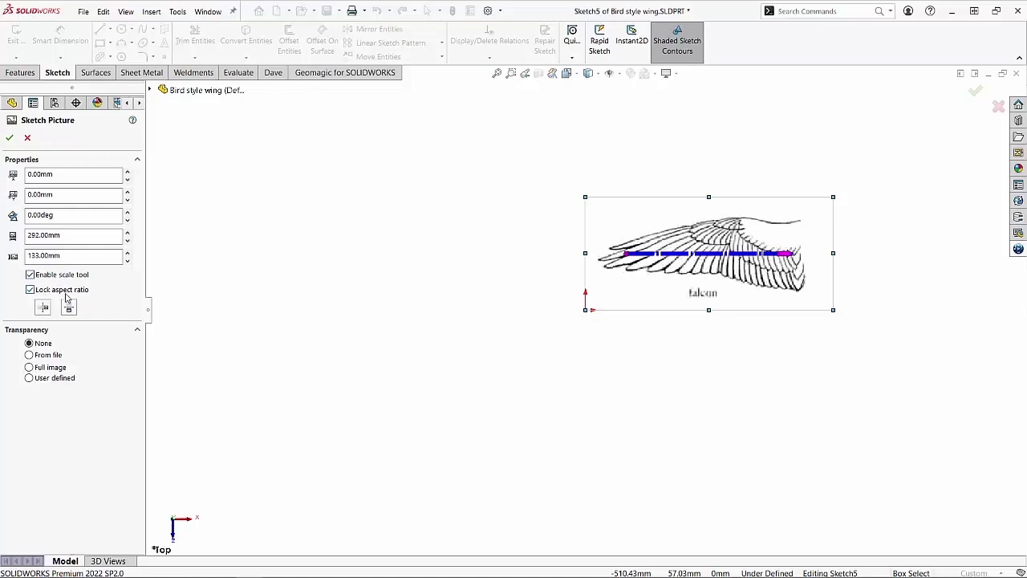
- Enable the picture's scale line and stretch it from the wingtip to the wing's far end
{"action": "left_click", "coordinate": [30, 276]}
{"action": "left_click", "coordinate": [30, 275]}
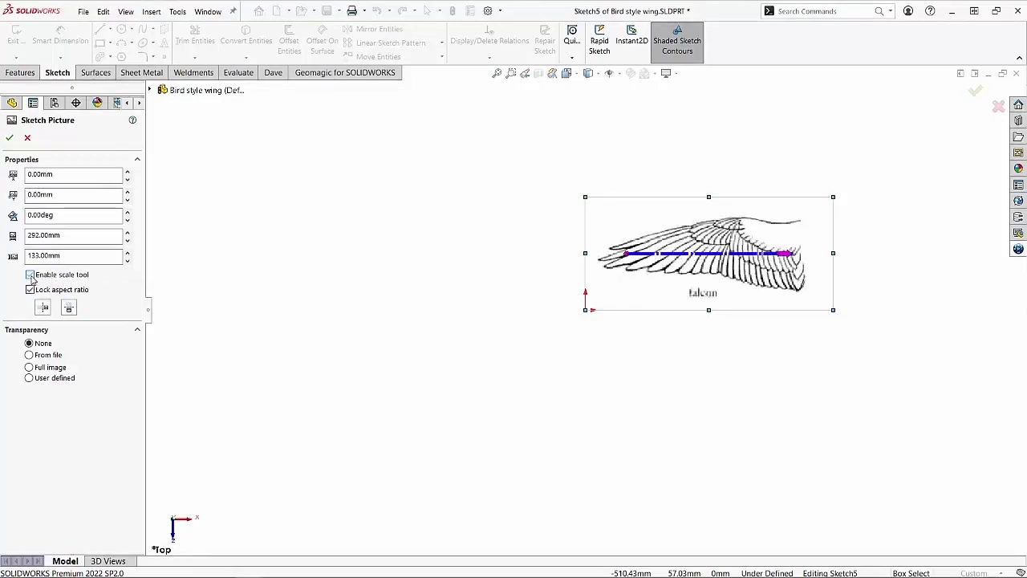
{"action": "left_click", "coordinate": [31, 276]}
{"action": "left_click", "coordinate": [32, 277]}
{"action": "scroll", "coordinate": [723, 276], "scroll_direction": "down", "scroll_amount": 3}
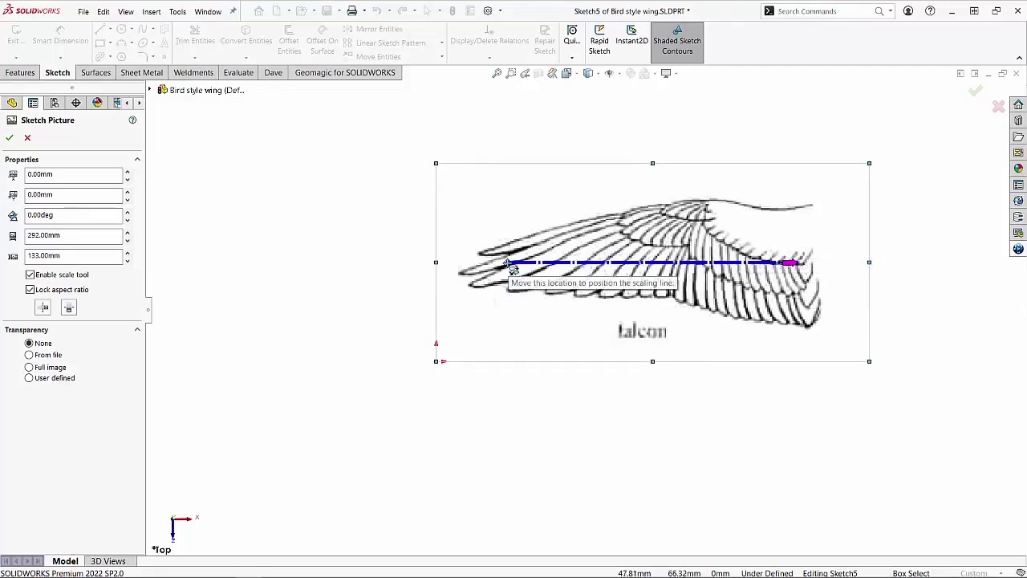
{"action": "left_click_drag", "start_coordinate": [508, 265], "coordinate": [463, 274]}
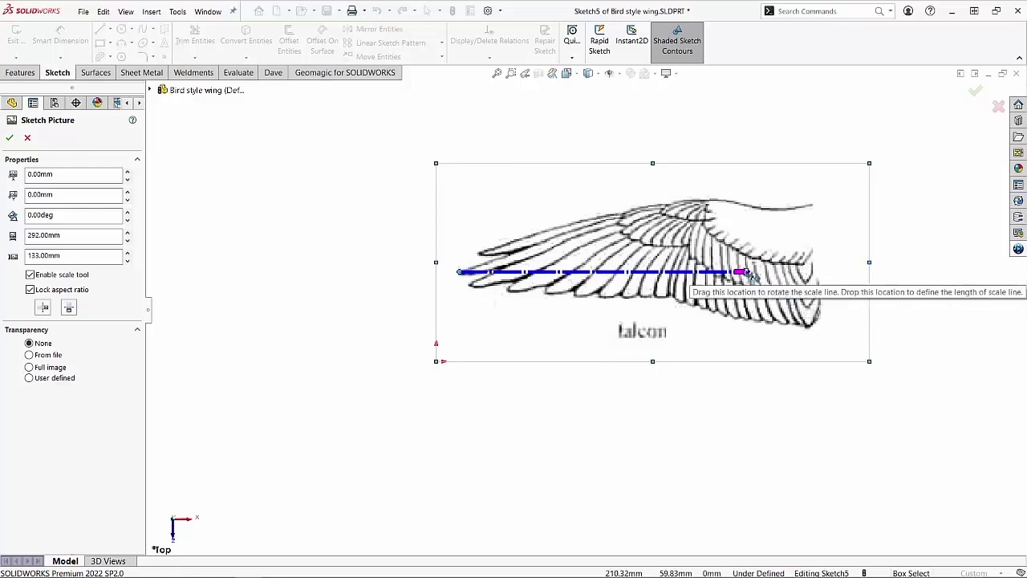
{"action": "left_click_drag", "start_coordinate": [748, 275], "coordinate": [818, 274]}
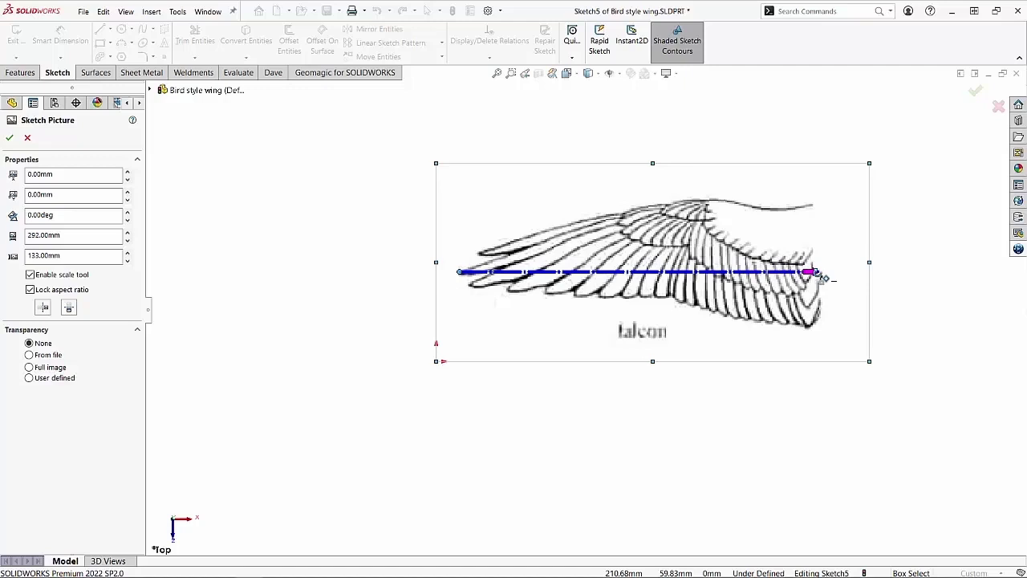
- Set the scale line length to 15in, enlarging the picture to about 461 × 210 mm
{"action": "left_click_drag", "start_coordinate": [819, 274], "coordinate": [819, 273]}
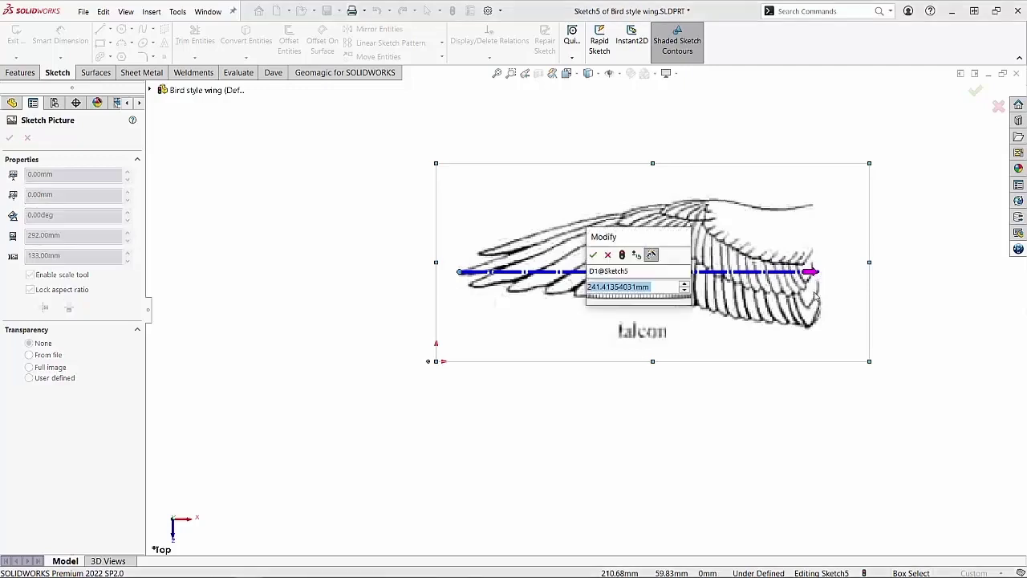
{"action": "left_click_drag", "start_coordinate": [678, 200], "coordinate": [742, 131]}
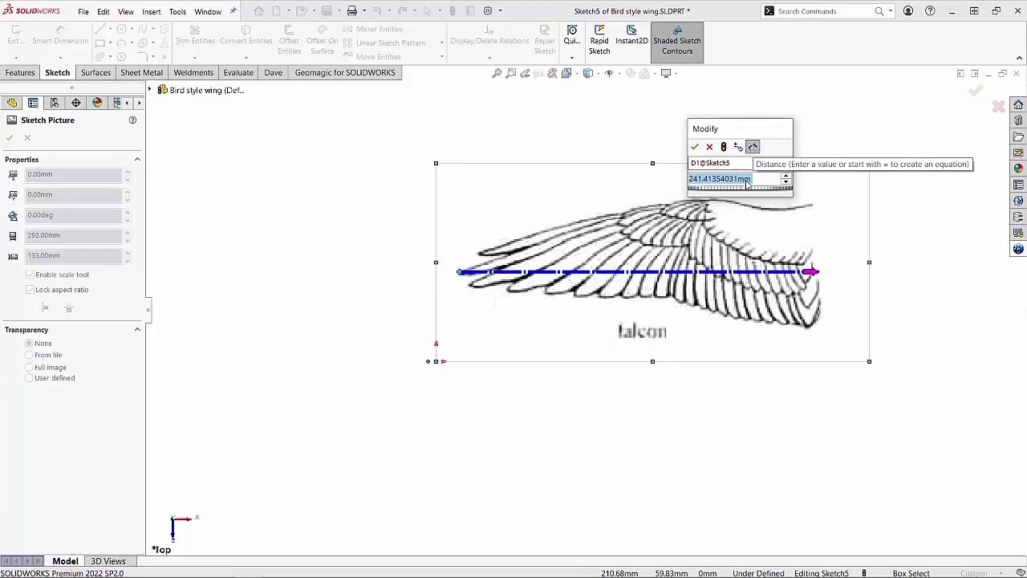
{"action": "type", "text": "15"}
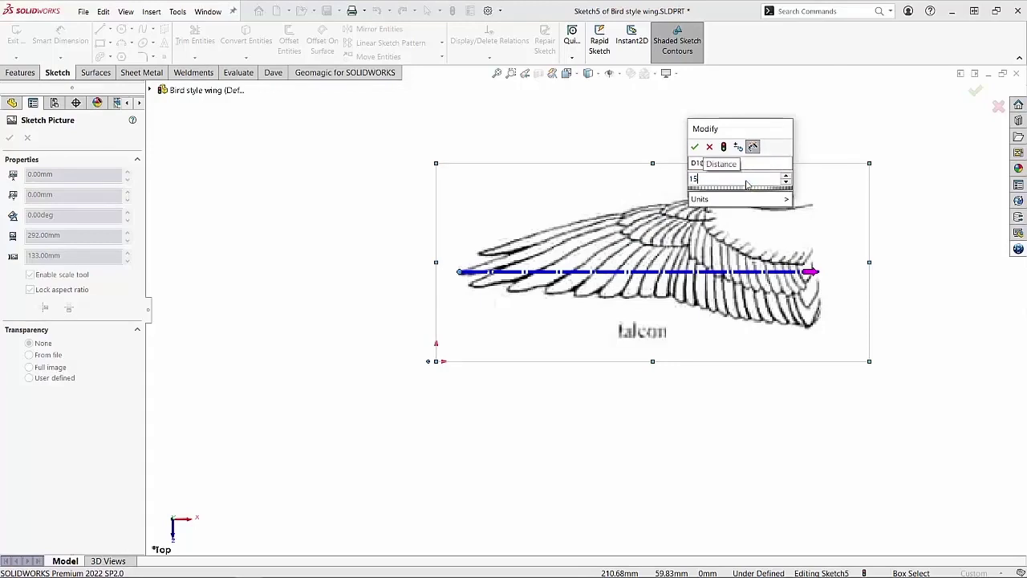
{"action": "type", "text": "in"}
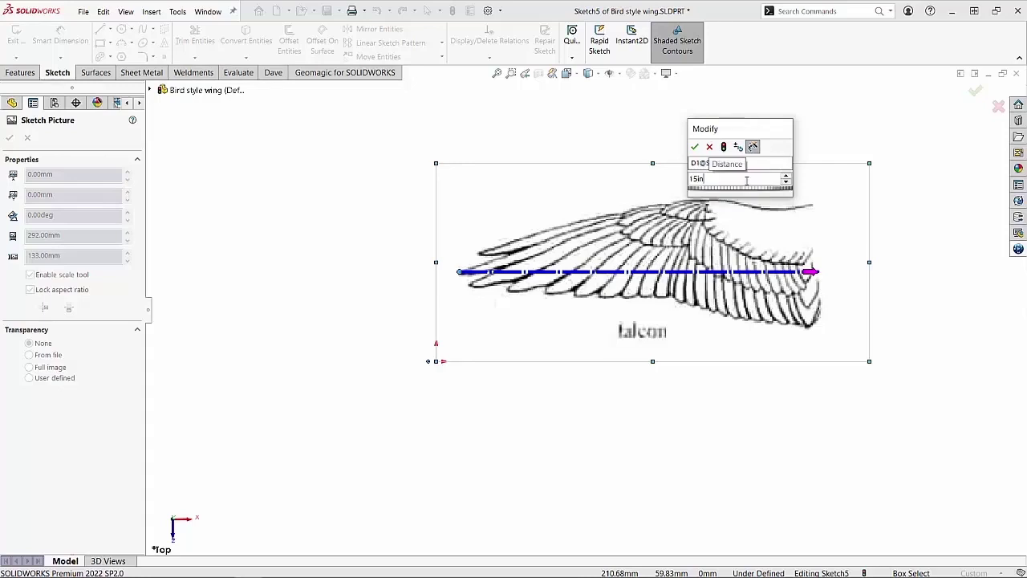
{"action": "key", "text": "Return"}
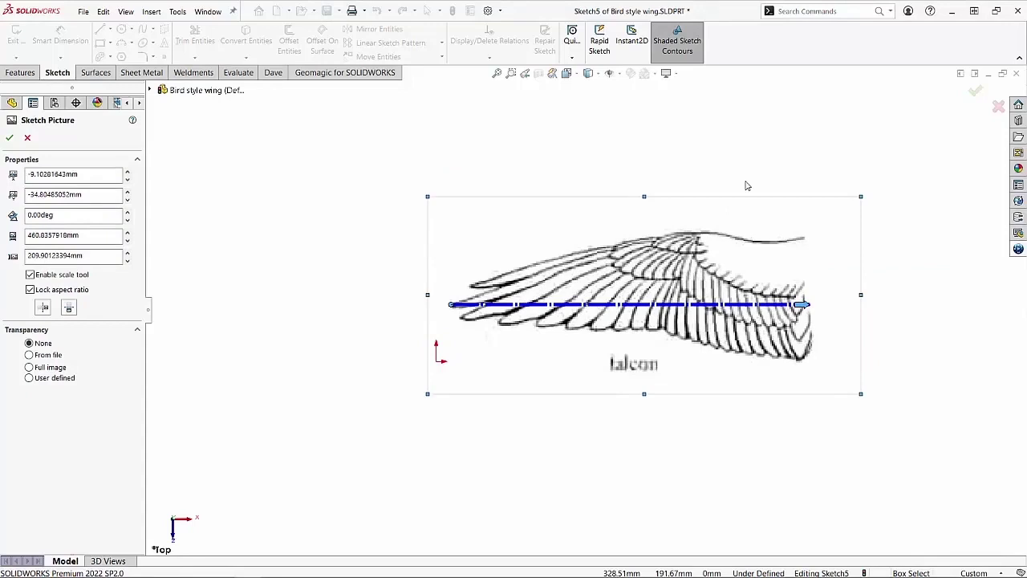
- Drag the wing picture so the origin sits at the wing root, then accept it
{"action": "mouse_move", "coordinate": [670, 227]}
{"action": "left_mouse_down"}
{"action": "mouse_move", "coordinate": [466, 221]}
{"action": "mouse_move", "coordinate": [384, 264]}
{"action": "mouse_move", "coordinate": [300, 353]}
{"action": "mouse_move", "coordinate": [316, 348]}
{"action": "left_mouse_up"}
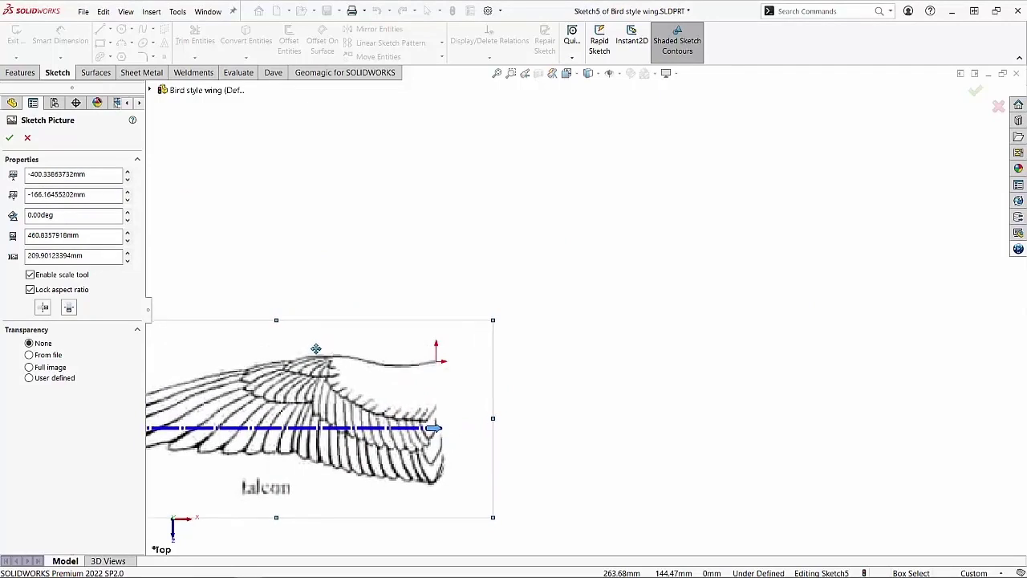
{"action": "scroll", "coordinate": [522, 321], "scroll_direction": "up", "scroll_amount": 4}
{"action": "scroll", "coordinate": [471, 356], "scroll_direction": "down", "scroll_amount": 2}
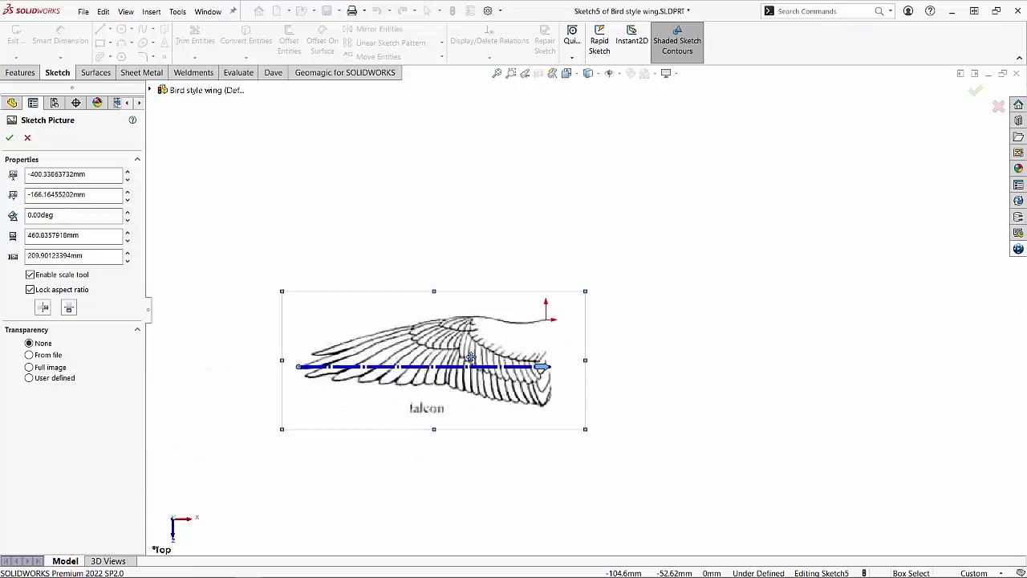
{"action": "left_click_drag", "start_coordinate": [519, 307], "coordinate": [505, 312]}
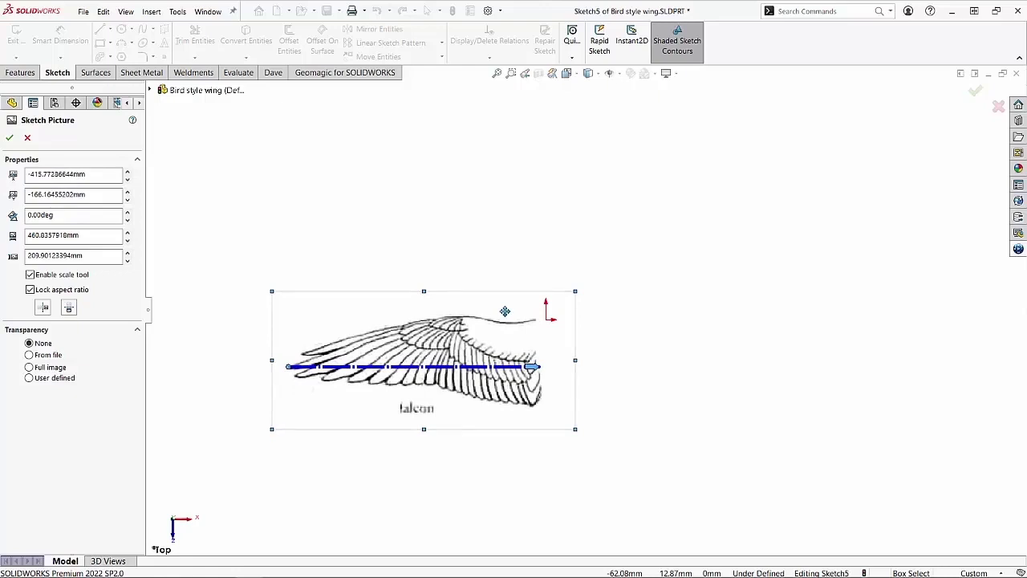
{"action": "left_click", "coordinate": [9, 139]}
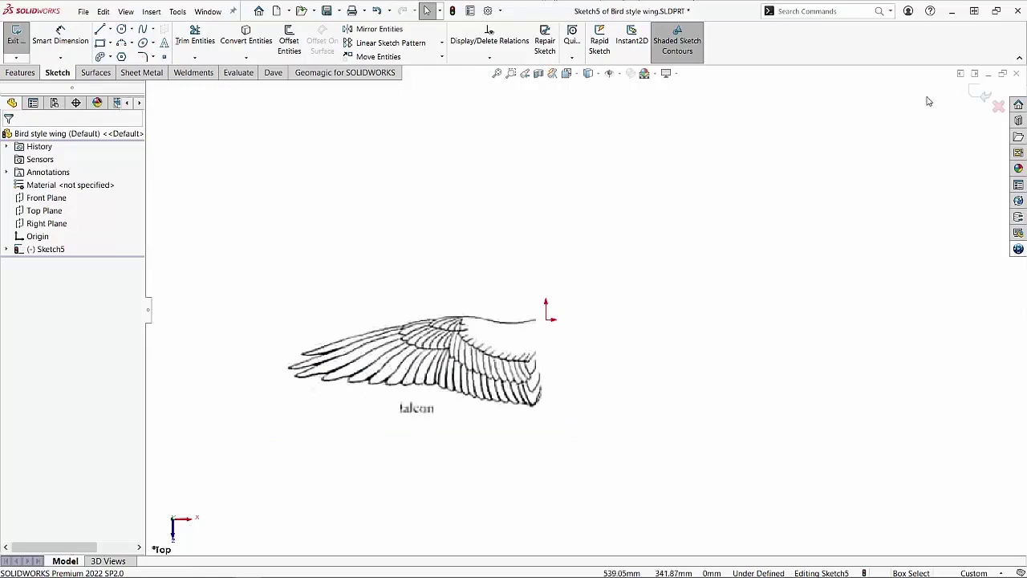
- Exit the picture sketch, then hide and re-show Sketch5
{"action": "left_click", "coordinate": [979, 93]}
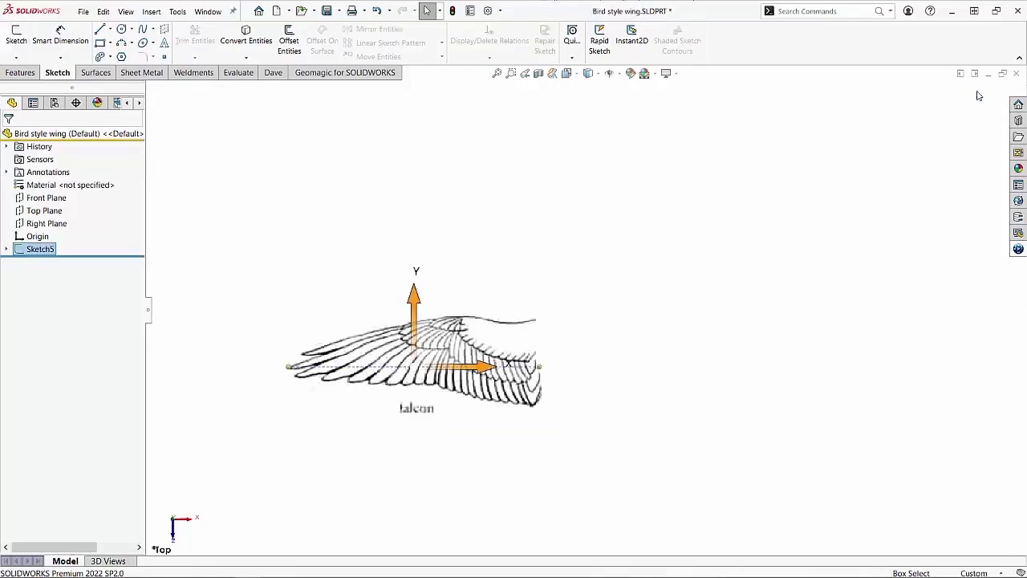
{"action": "left_click", "coordinate": [639, 197]}
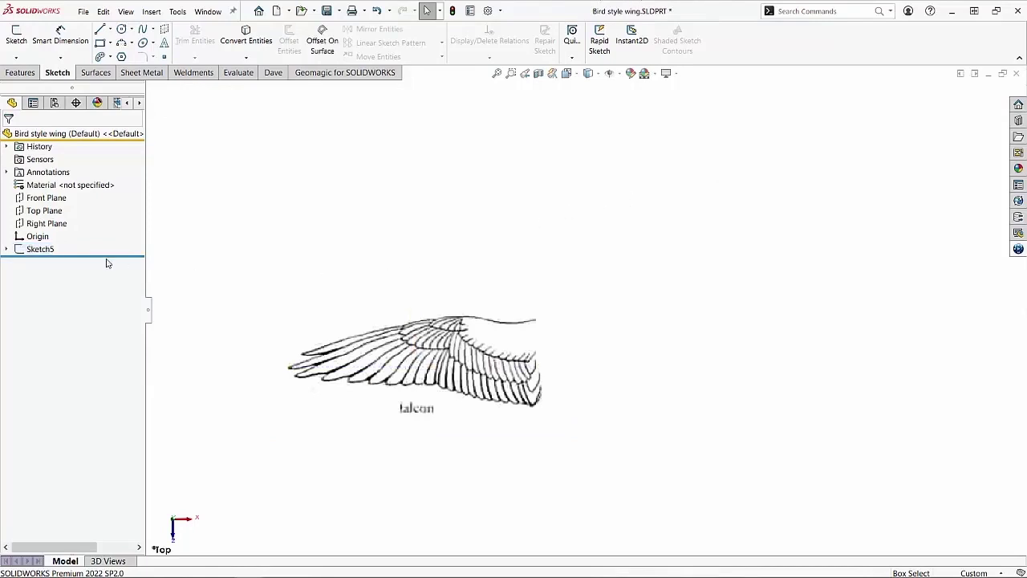
{"action": "left_click", "coordinate": [41, 250]}
{"action": "left_click", "coordinate": [48, 230]}
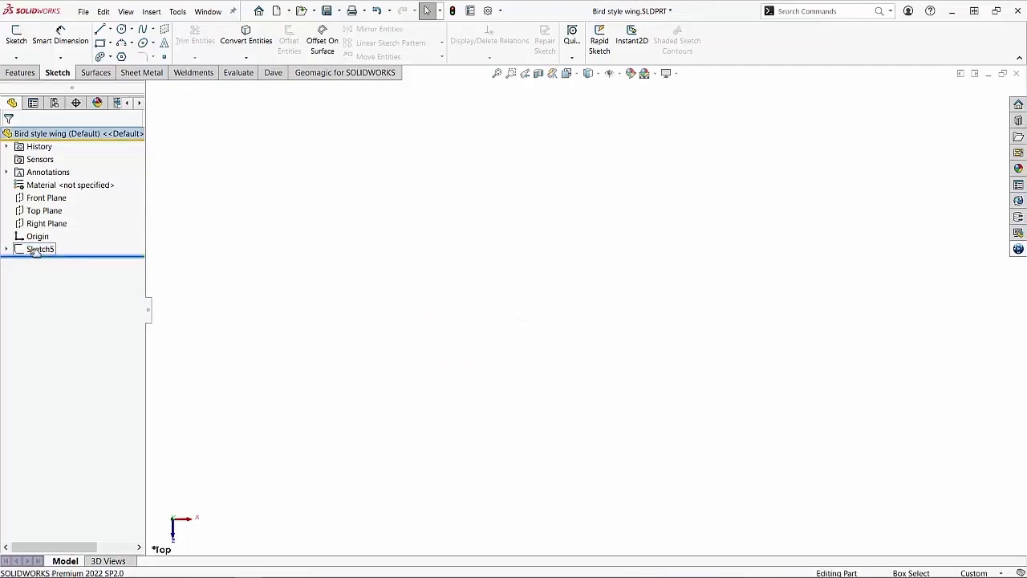
{"action": "left_click", "coordinate": [30, 251]}
{"action": "left_click", "coordinate": [49, 230]}
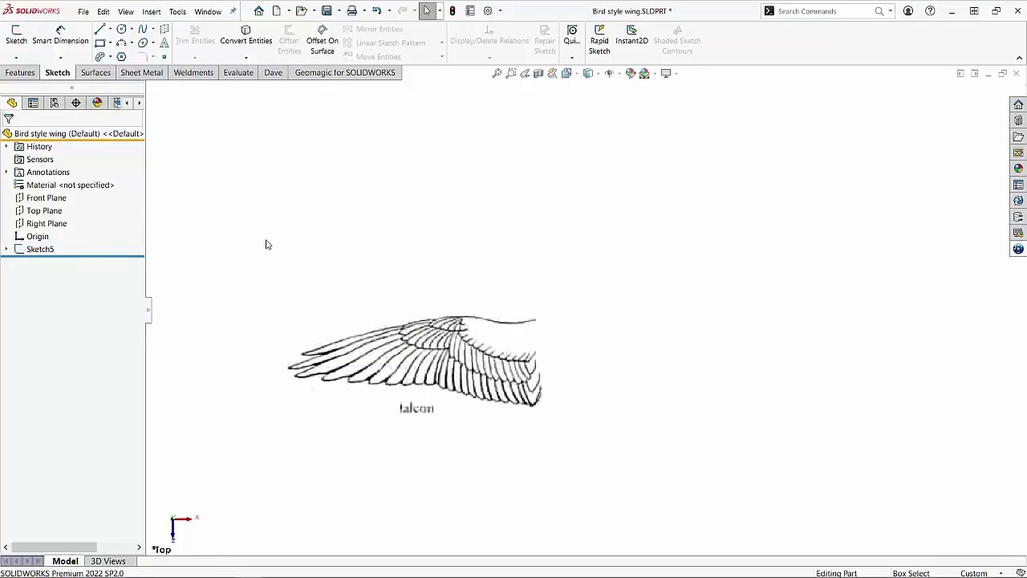
{"action": "left_click", "coordinate": [44, 210]}
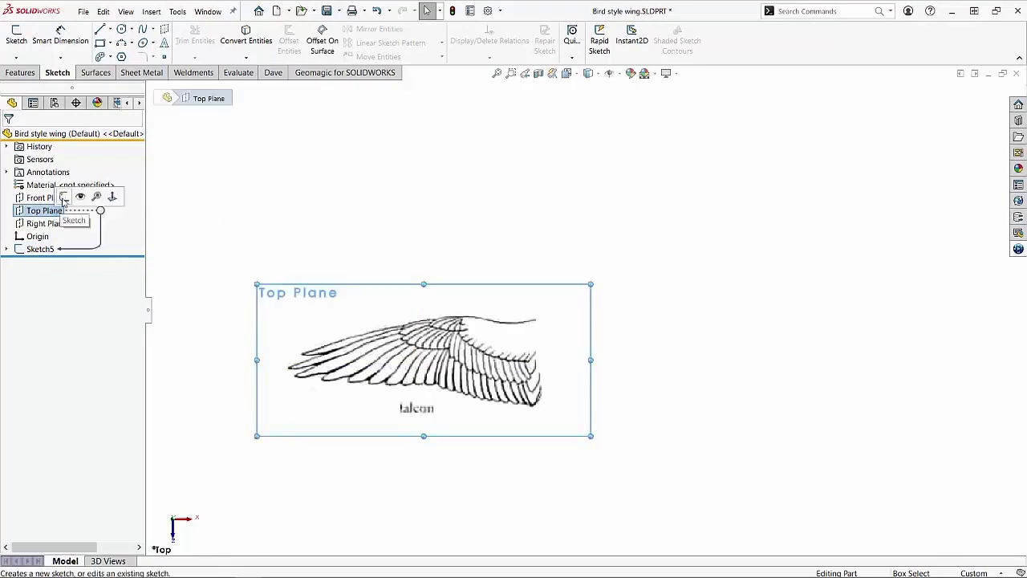
- In a new Top Plane Sketch6, draw a vertical centerline from the origin down below the wing
{"action": "left_click", "coordinate": [64, 203]}
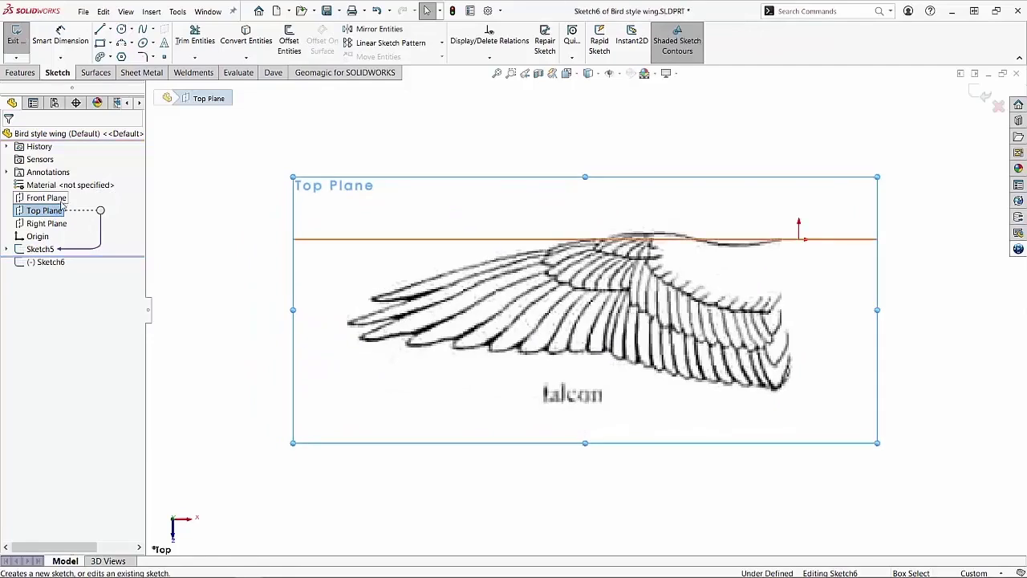
{"action": "left_click", "coordinate": [111, 30]}
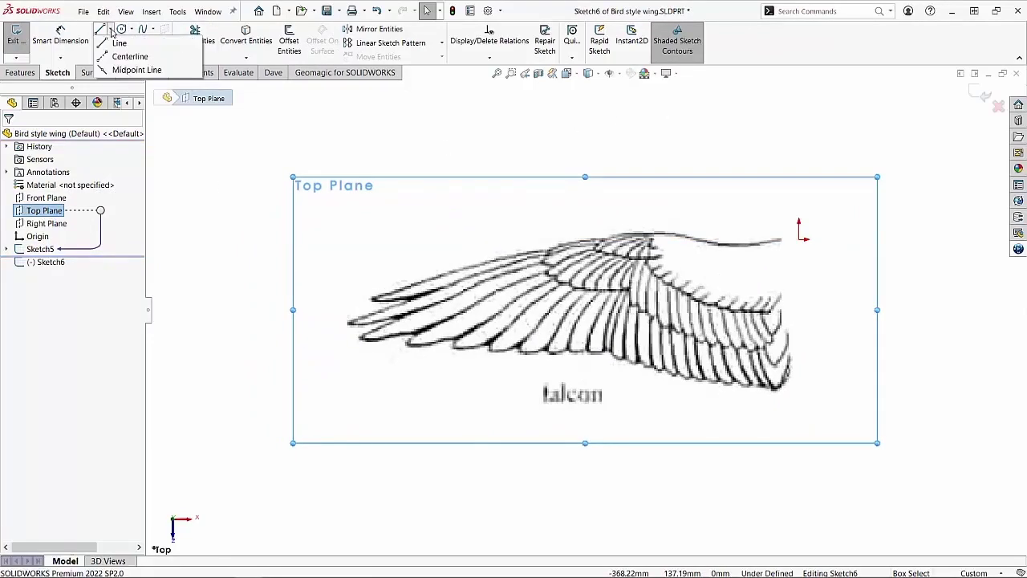
{"action": "left_click", "coordinate": [130, 57]}
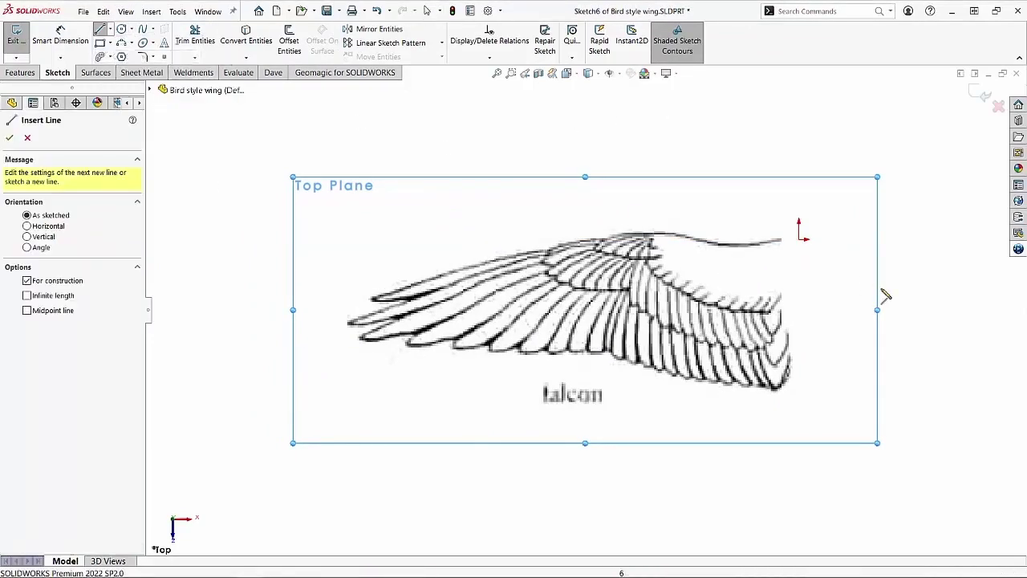
{"action": "left_click", "coordinate": [800, 239]}
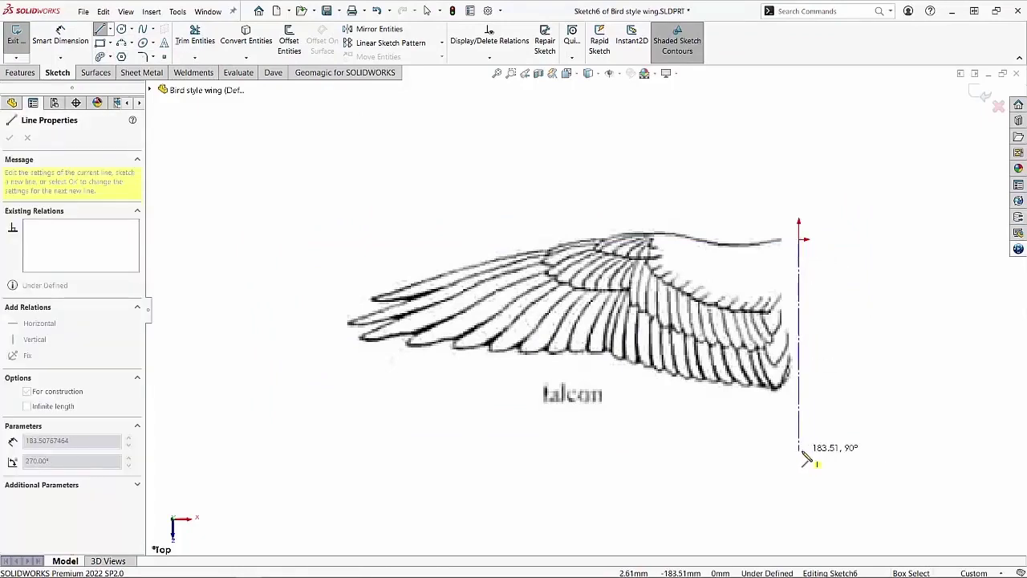
{"action": "left_click", "coordinate": [802, 453]}
{"action": "key", "text": "Escape"}
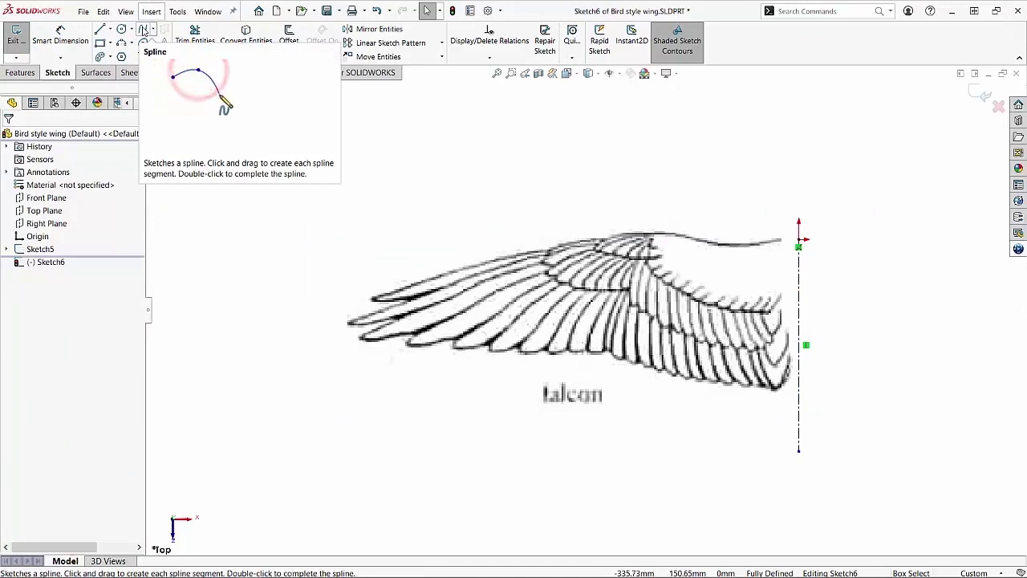
{"action": "left_click", "coordinate": [143, 29]}
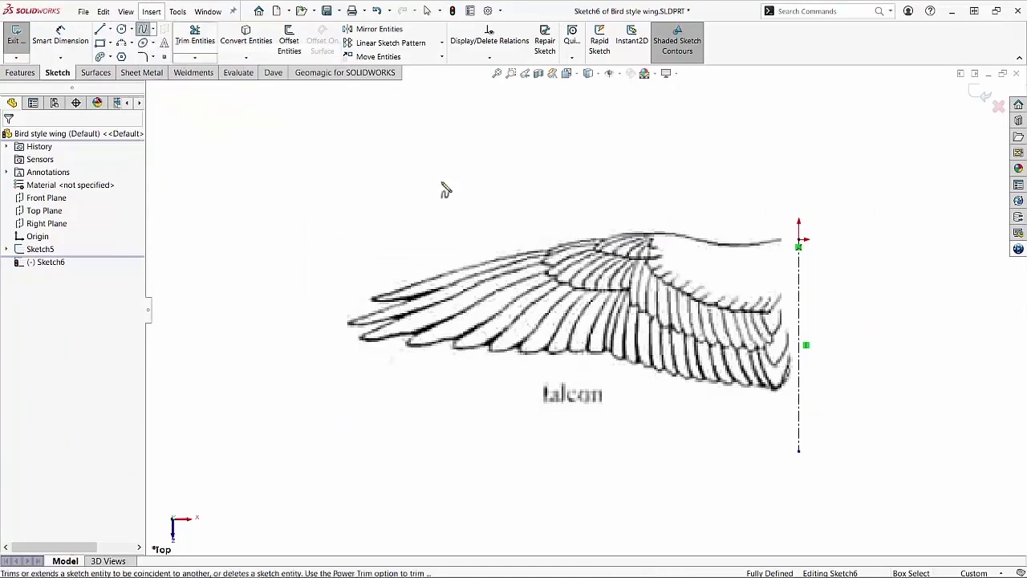
- Trace a spline from the origin along the upper edge, around the wingtip, ending on the centerline
{"action": "left_click", "coordinate": [800, 242]}
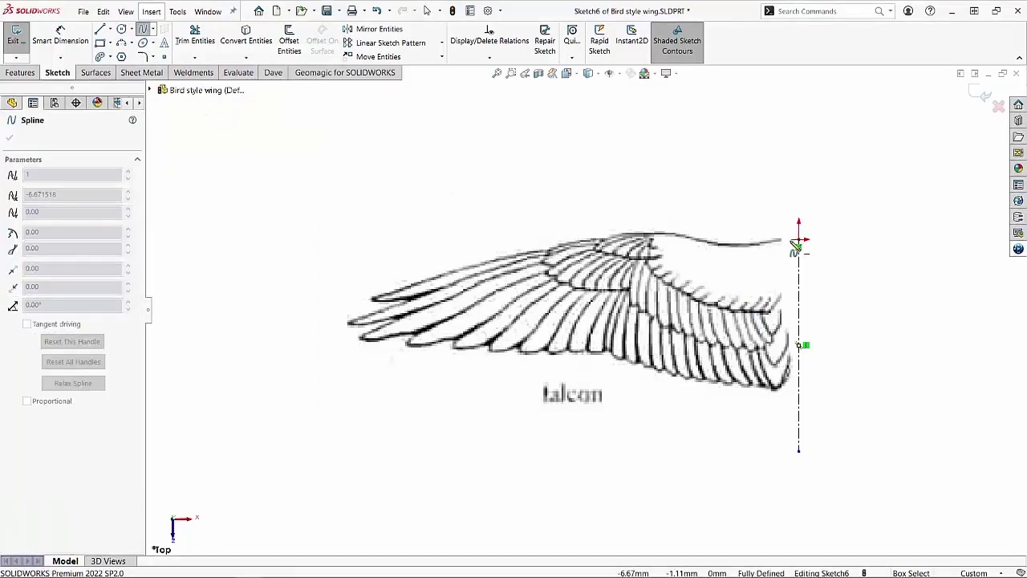
{"action": "left_click", "coordinate": [735, 246]}
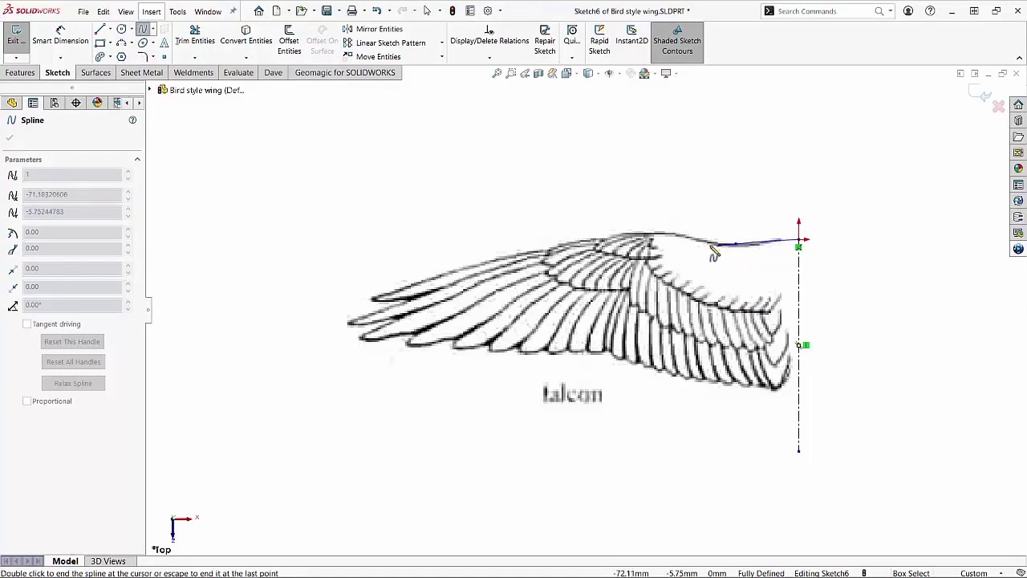
{"action": "left_click", "coordinate": [655, 233]}
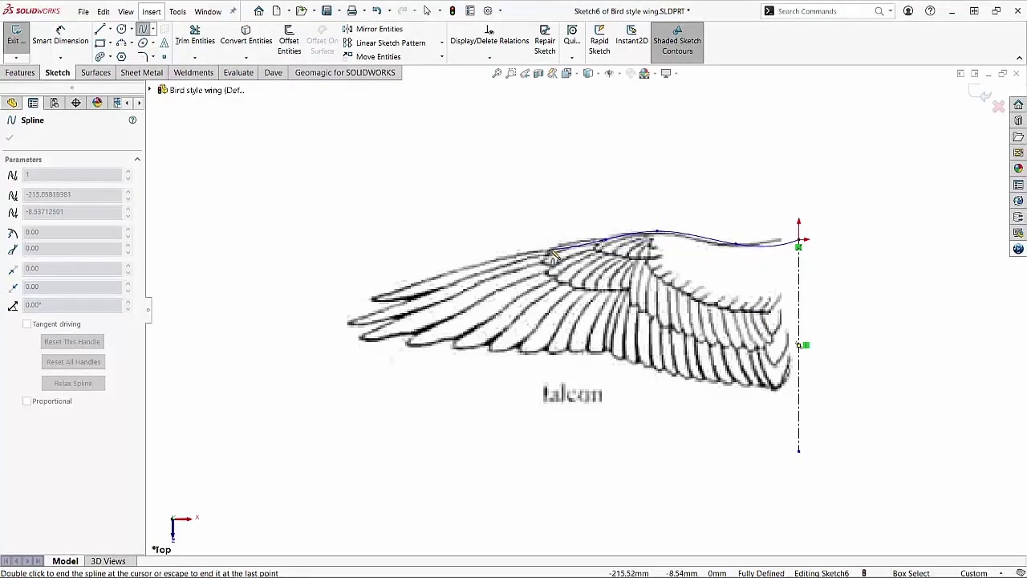
{"action": "left_click", "coordinate": [550, 253]}
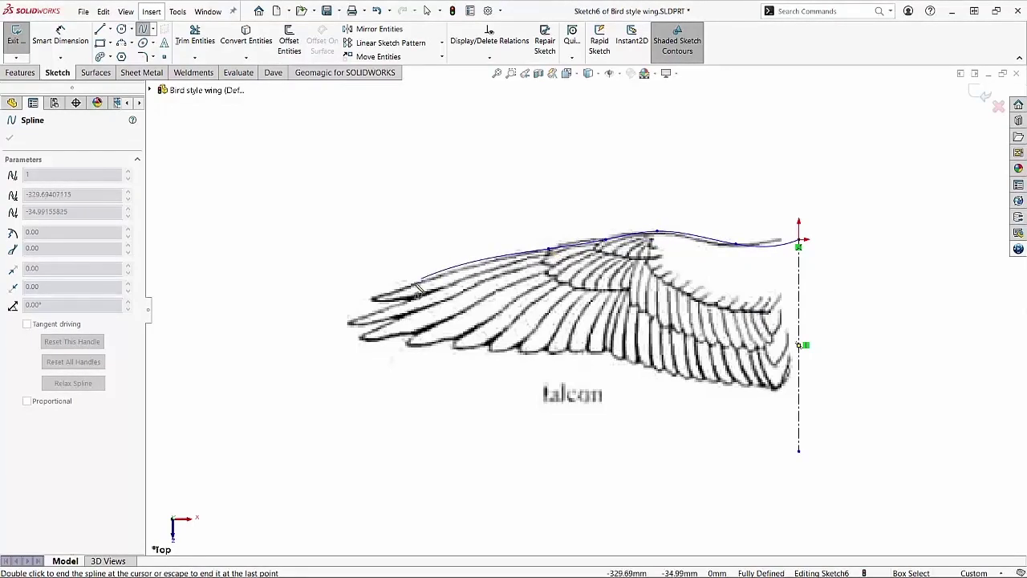
{"action": "left_click", "coordinate": [373, 300]}
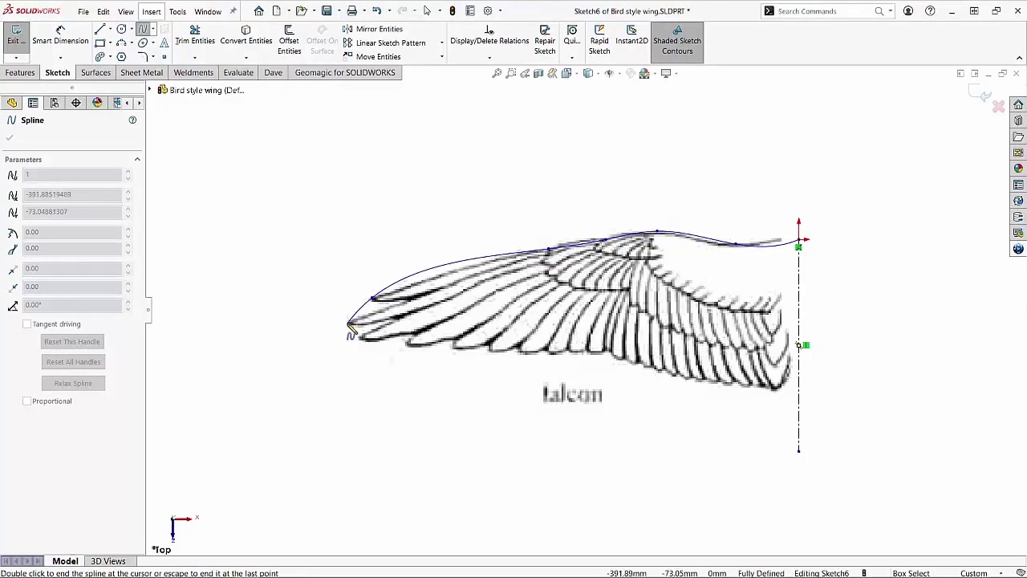
{"action": "left_click", "coordinate": [349, 325]}
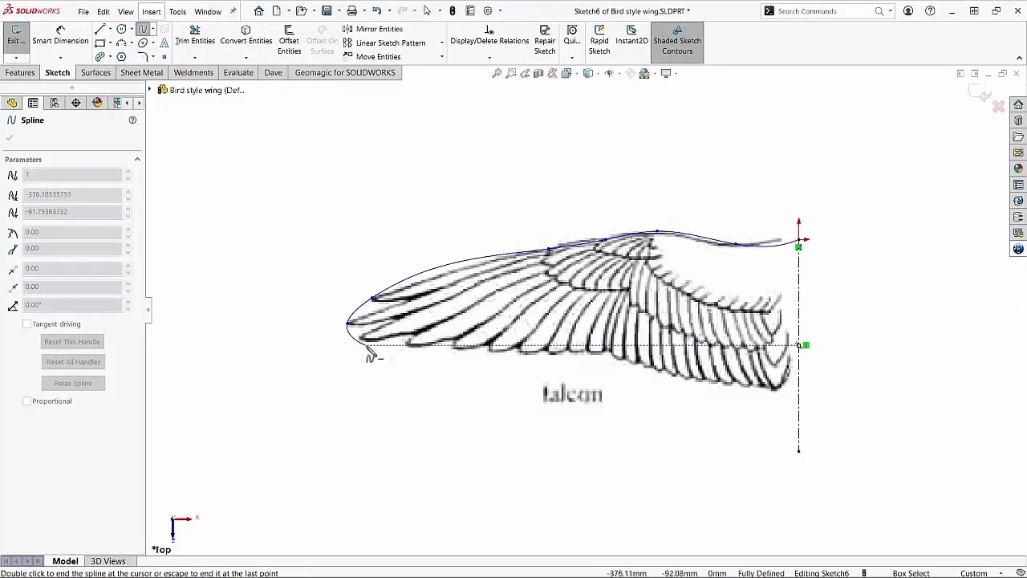
{"action": "left_click", "coordinate": [408, 346]}
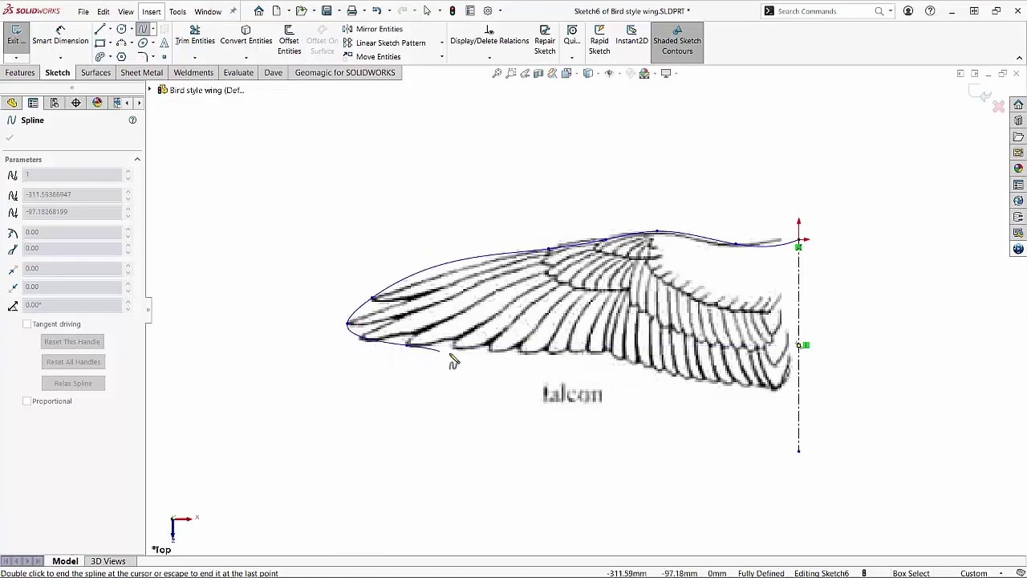
{"action": "left_click", "coordinate": [608, 354]}
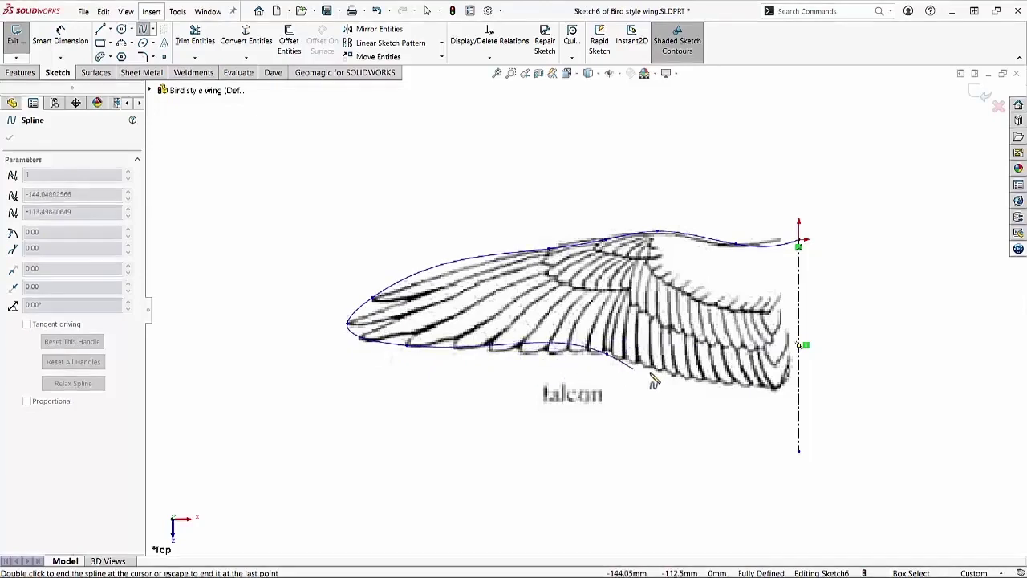
{"action": "double_click", "coordinate": [801, 398]}
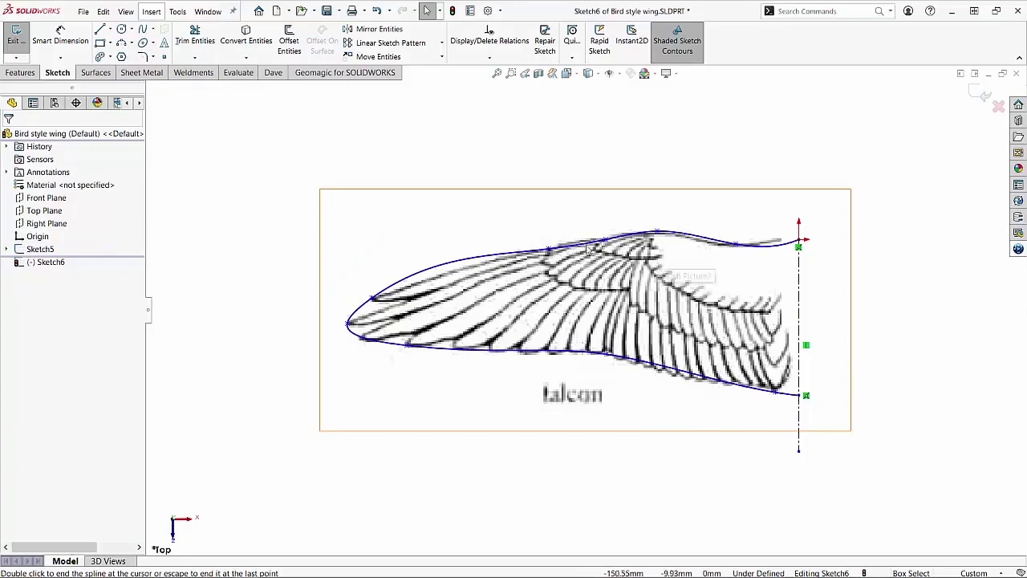
{"action": "scroll", "coordinate": [775, 259], "scroll_direction": "down", "scroll_amount": 4}
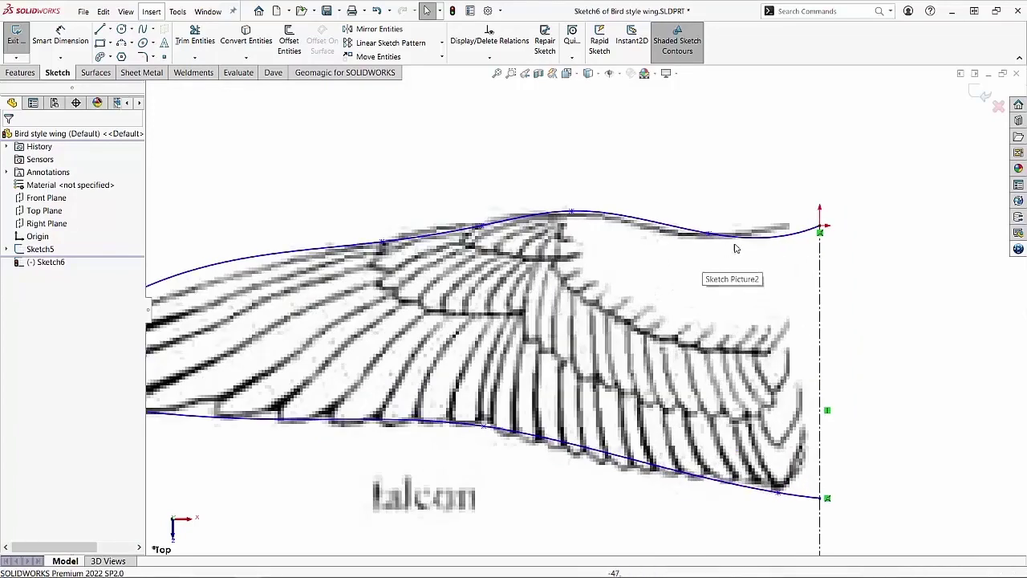
- Raise the spline's end near the origin and lift the upper-edge dip point
{"action": "left_click", "coordinate": [819, 230]}
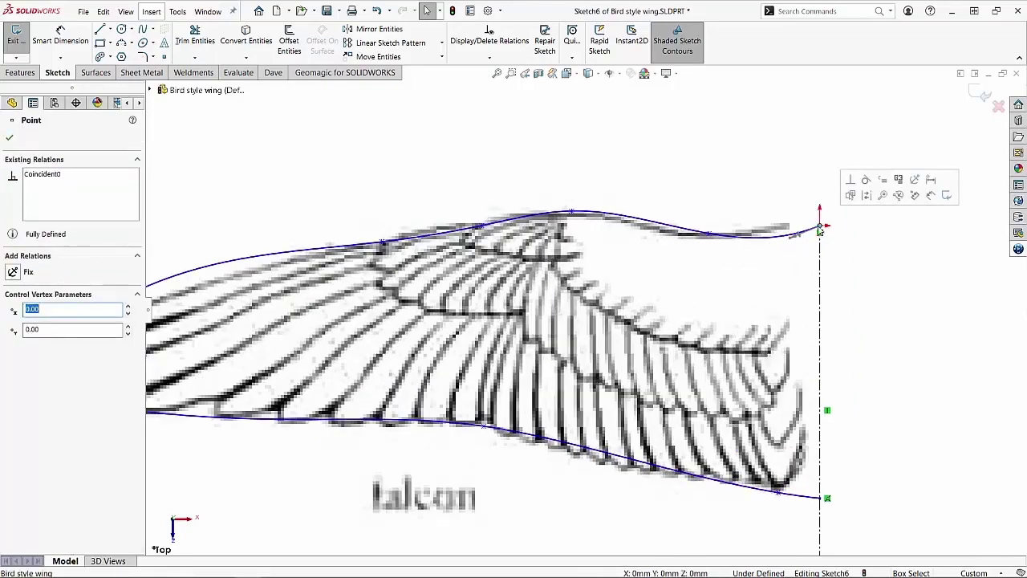
{"action": "left_click_drag", "start_coordinate": [791, 244], "coordinate": [789, 224]}
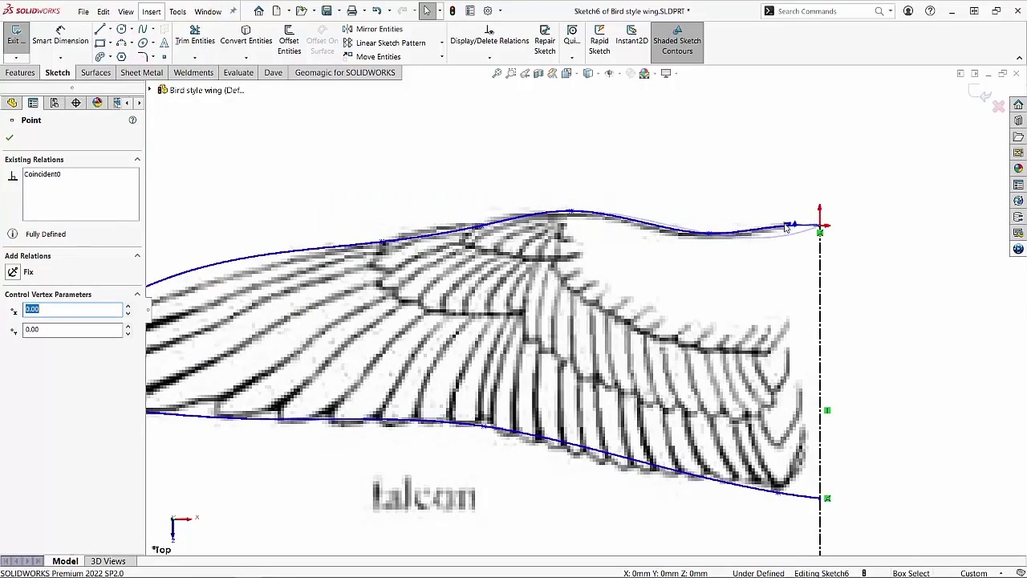
{"action": "left_click", "coordinate": [757, 233]}
{"action": "left_click", "coordinate": [711, 236]}
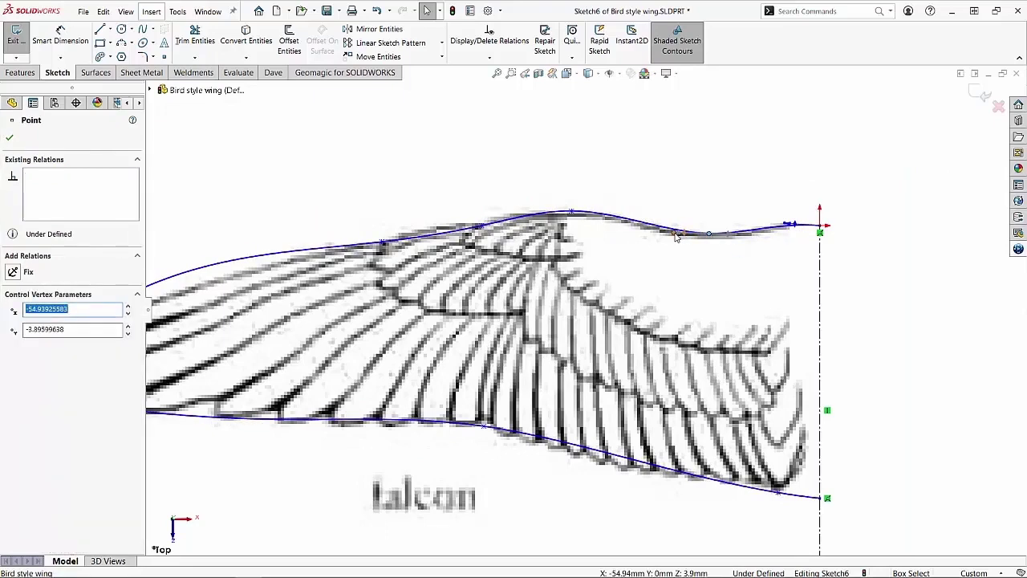
{"action": "left_click_drag", "start_coordinate": [668, 232], "coordinate": [665, 228]}
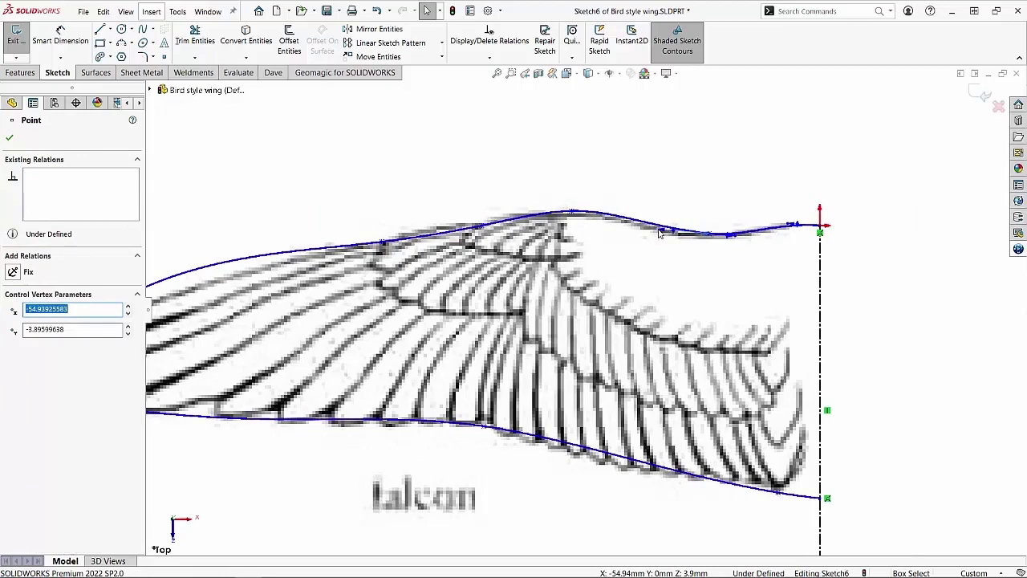
- Move the crest and further upper-edge spline points onto the picture's outline
{"action": "left_click", "coordinate": [684, 234]}
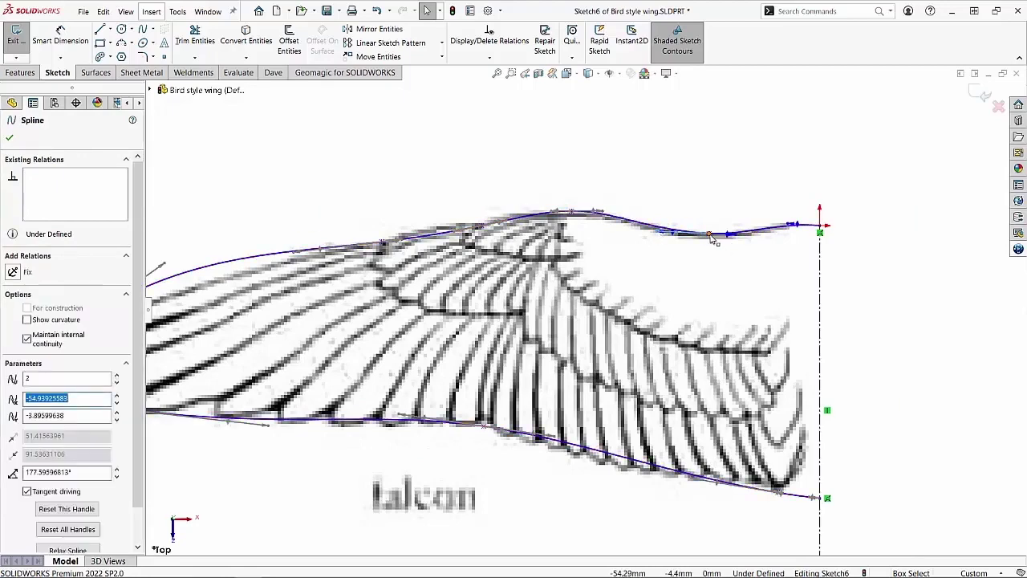
{"action": "left_click", "coordinate": [711, 234]}
{"action": "left_click_drag", "start_coordinate": [709, 232], "coordinate": [710, 233]}
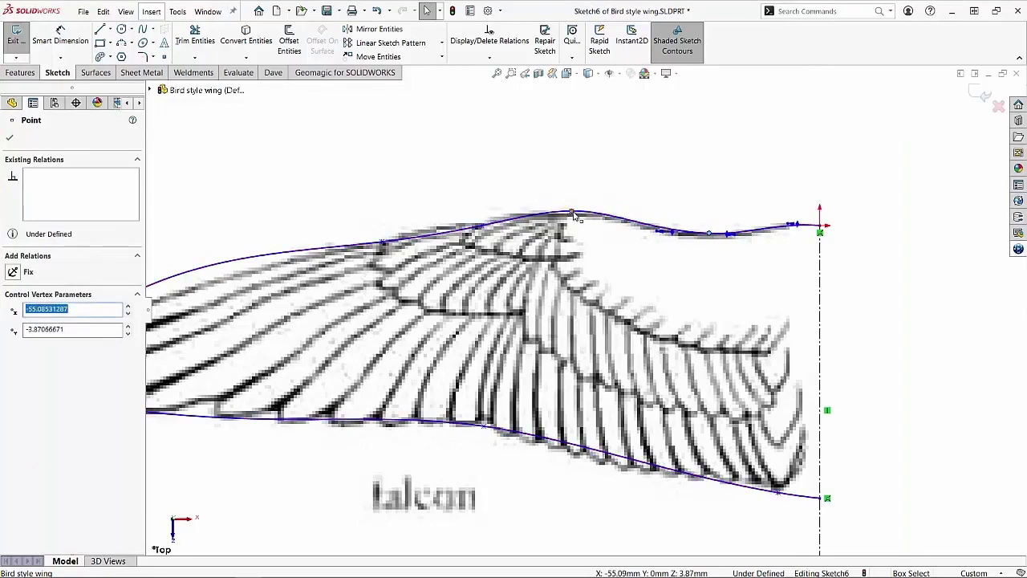
{"action": "left_click_drag", "start_coordinate": [572, 209], "coordinate": [574, 214]}
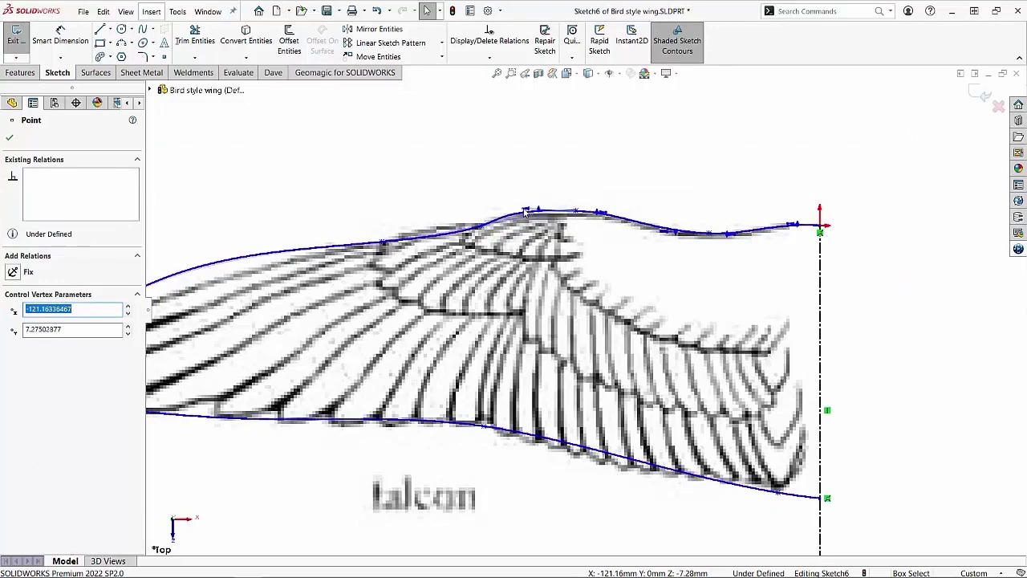
{"action": "left_click", "coordinate": [478, 231]}
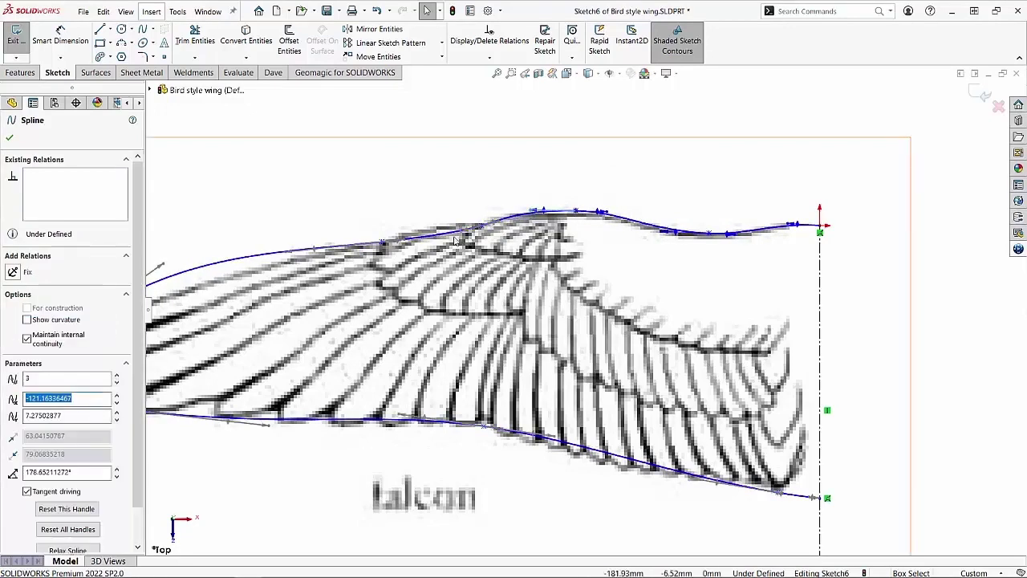
{"action": "left_click", "coordinate": [484, 227]}
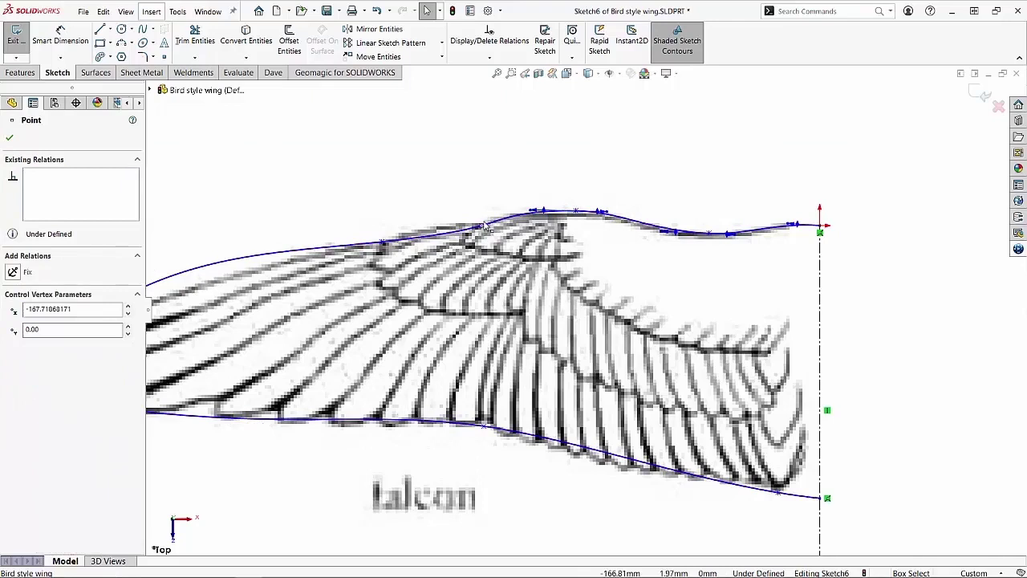
{"action": "left_click_drag", "start_coordinate": [484, 222], "coordinate": [439, 232]}
- Bend the tangent at the upper-left point and raise a point along the upper wing edge
{"action": "scroll", "coordinate": [586, 313], "scroll_direction": "up", "scroll_amount": 4}
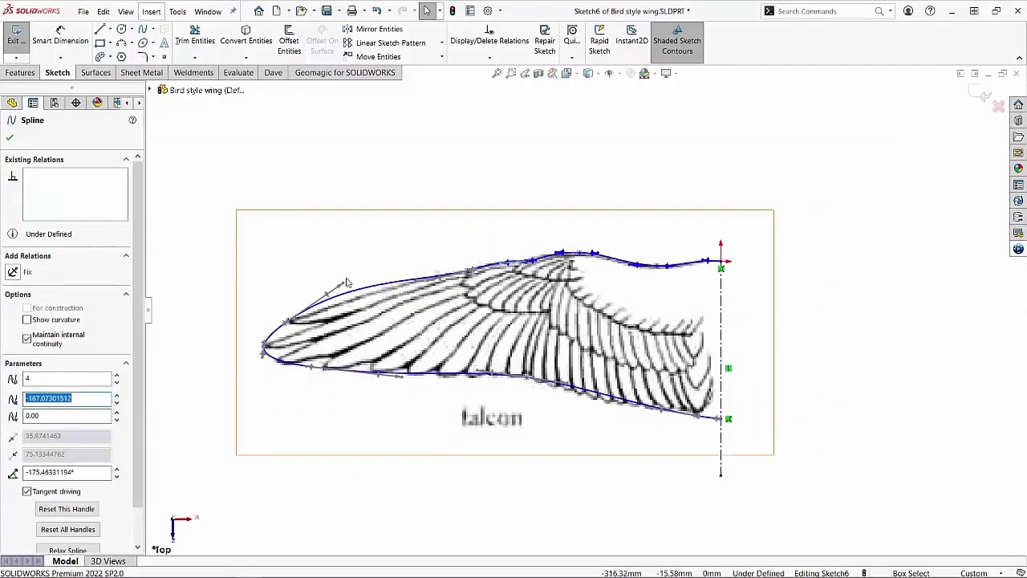
{"action": "left_click_drag", "start_coordinate": [347, 282], "coordinate": [358, 298]}
{"action": "scroll", "coordinate": [427, 295], "scroll_direction": "down", "scroll_amount": 4}
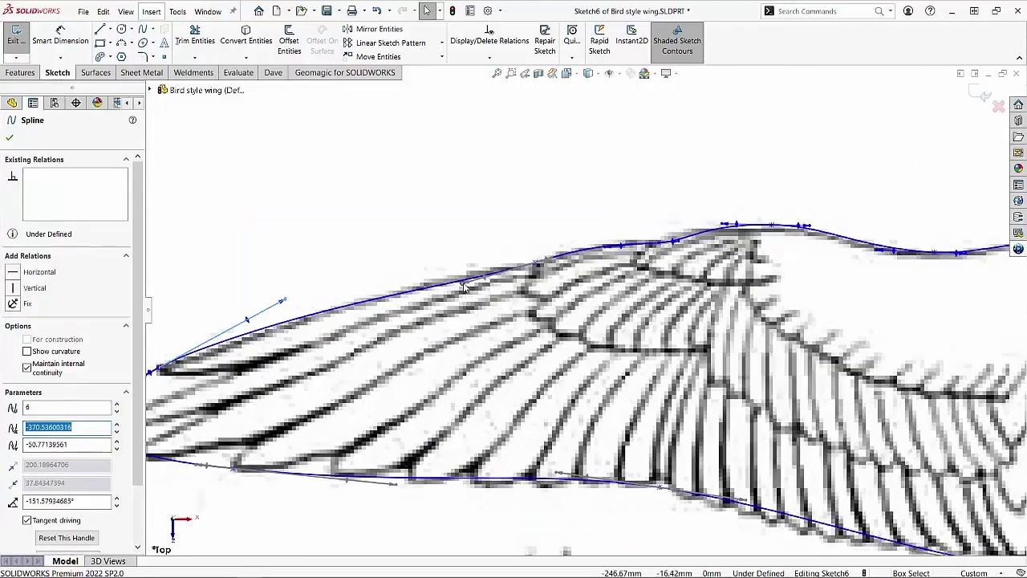
{"action": "left_click_drag", "start_coordinate": [464, 287], "coordinate": [462, 273]}
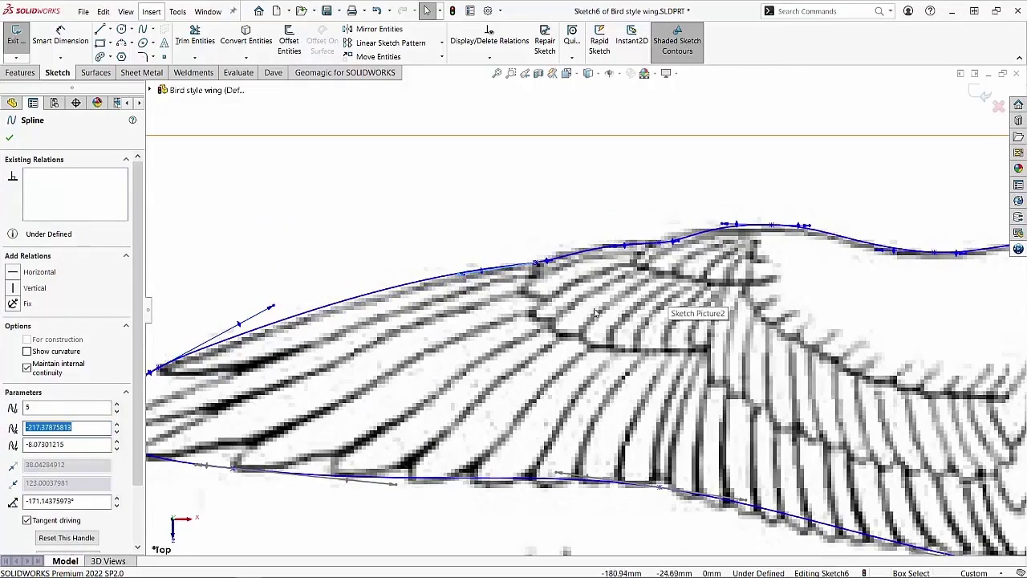
- Move the lower-edge spline points onto the feather edge, point 10 at -20.59, -132.46
{"action": "scroll", "coordinate": [397, 366], "scroll_direction": "up", "scroll_amount": 2}
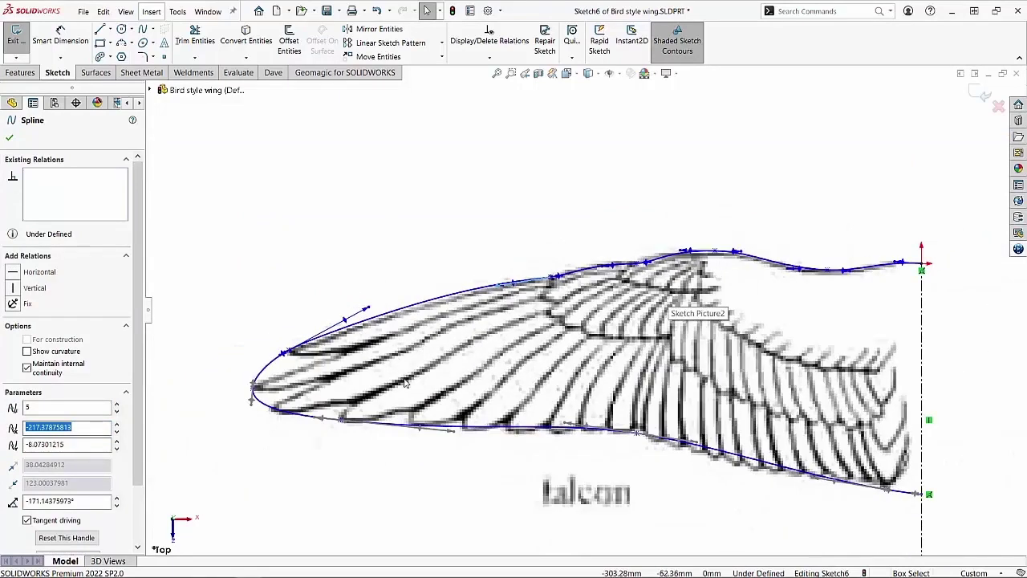
{"action": "left_click", "coordinate": [343, 420]}
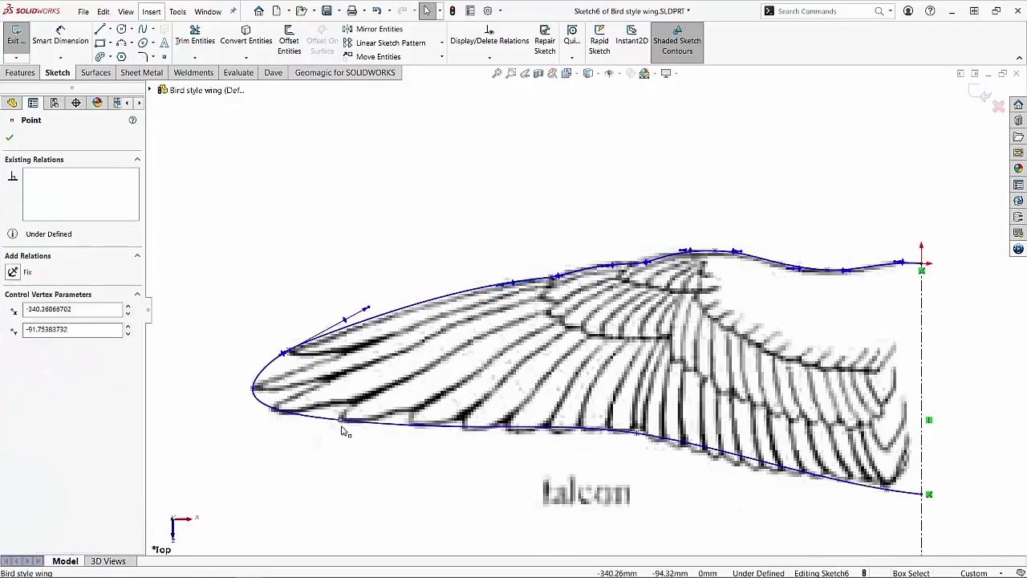
{"action": "mouse_move", "coordinate": [343, 428]}
{"action": "left_mouse_down"}
{"action": "mouse_move", "coordinate": [339, 436]}
{"action": "mouse_move", "coordinate": [343, 421]}
{"action": "left_mouse_up"}
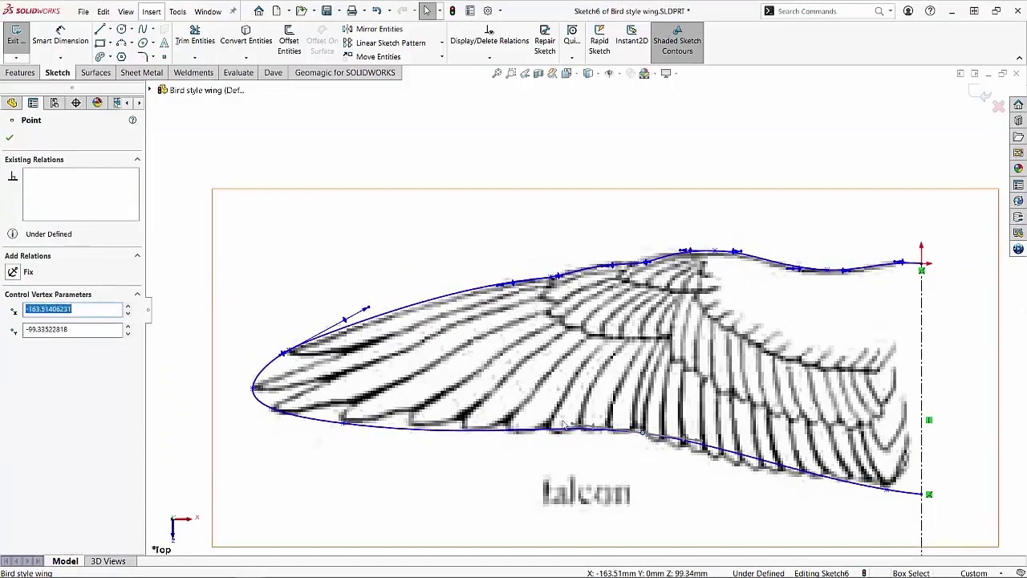
{"action": "left_click", "coordinate": [695, 443]}
{"action": "mouse_move", "coordinate": [695, 443]}
{"action": "left_mouse_down"}
{"action": "mouse_move", "coordinate": [816, 484]}
{"action": "mouse_move", "coordinate": [779, 480]}
{"action": "left_mouse_up"}
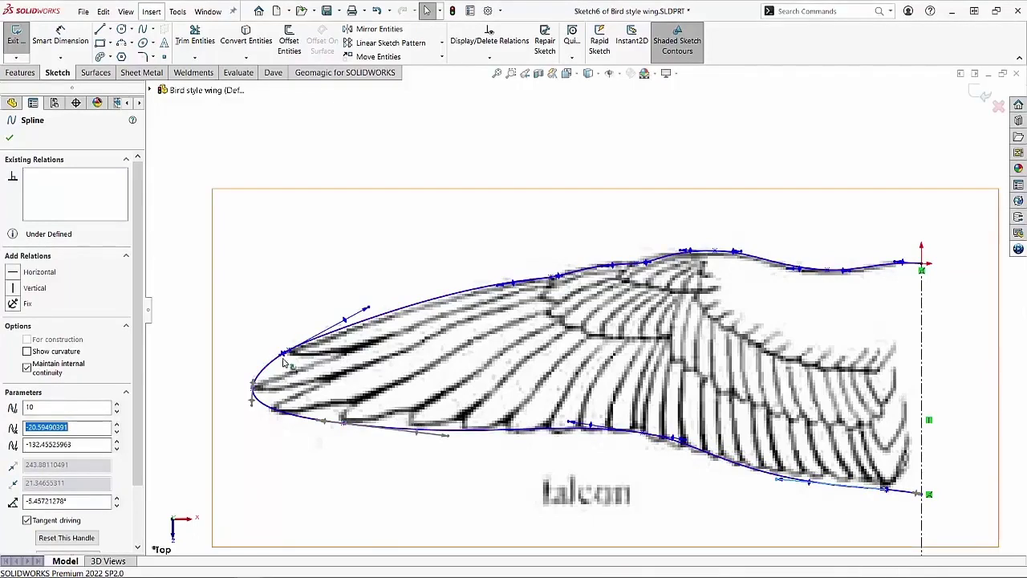
{"action": "left_click", "coordinate": [211, 159]}
- Draw a short spline at the left wingtip tracing the feather notch and reshape it
{"action": "left_click", "coordinate": [143, 29]}
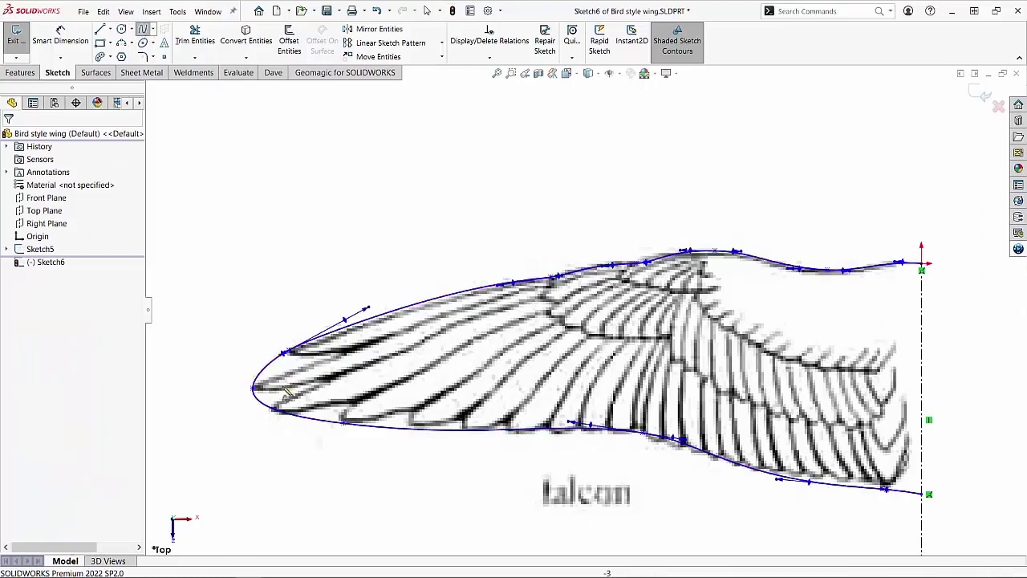
{"action": "left_click", "coordinate": [255, 389]}
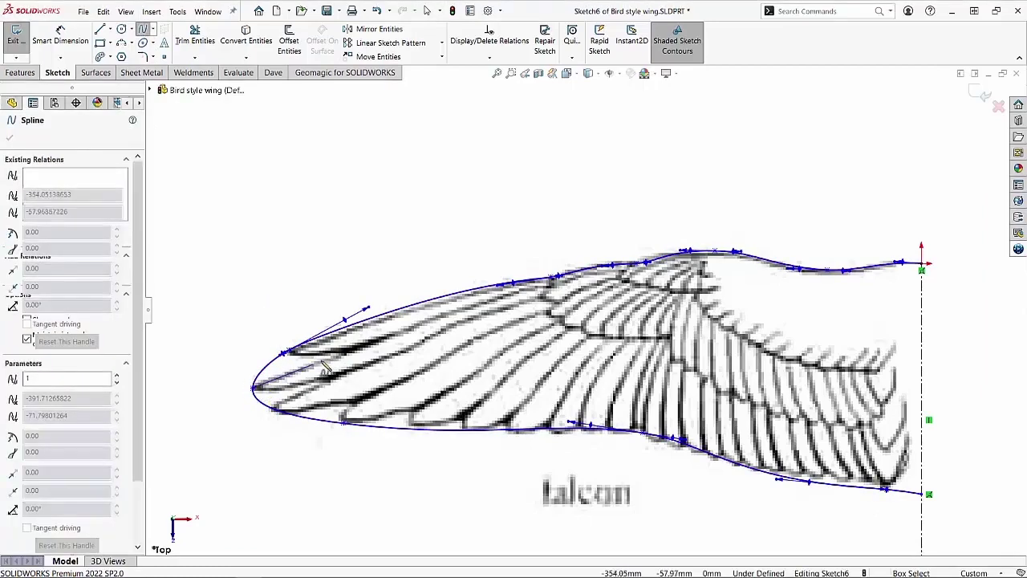
{"action": "left_click", "coordinate": [346, 355]}
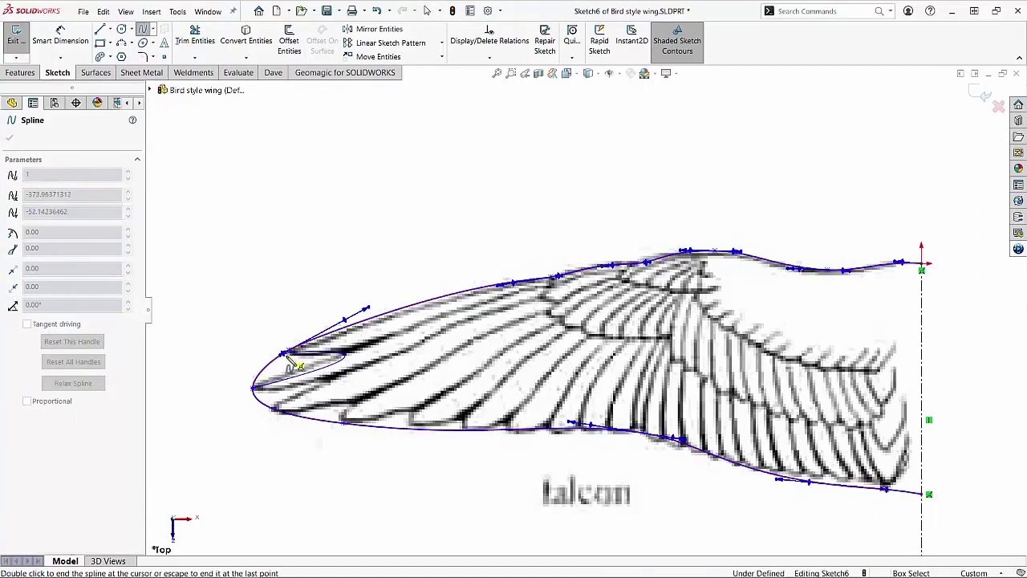
{"action": "double_click", "coordinate": [283, 358]}
{"action": "key", "text": "Escape"}
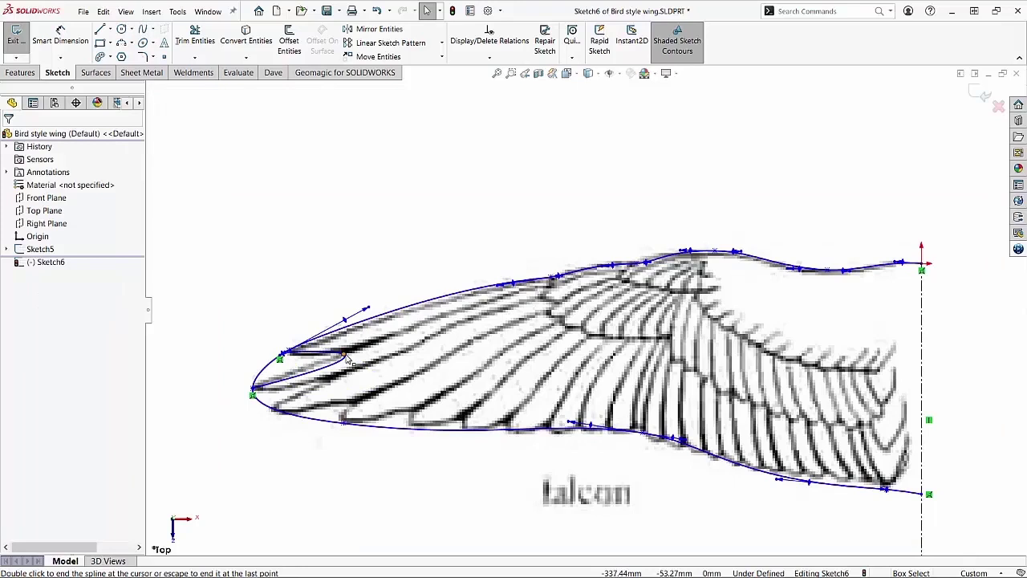
{"action": "left_click", "coordinate": [345, 356]}
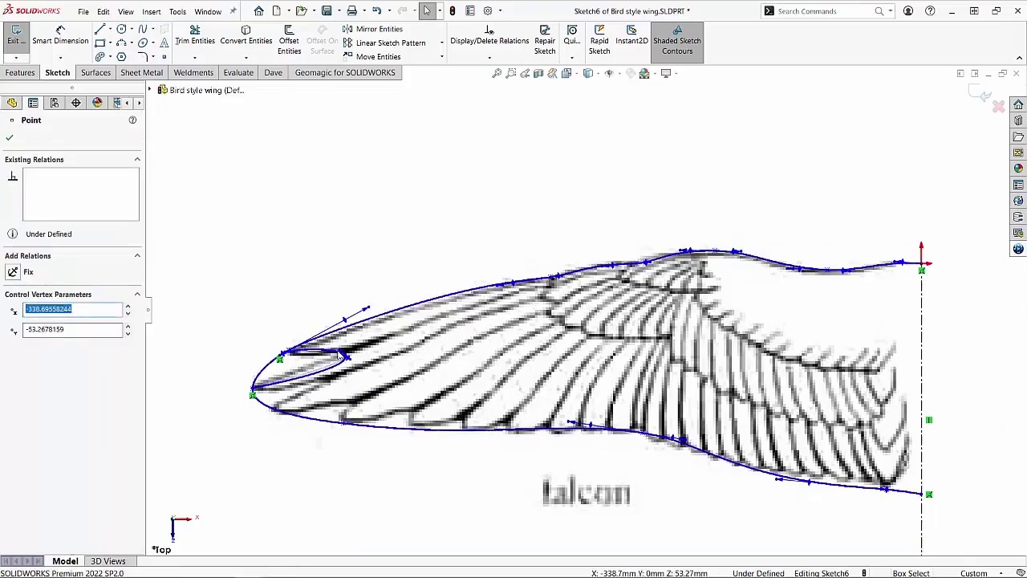
{"action": "left_click_drag", "start_coordinate": [336, 359], "coordinate": [337, 359]}
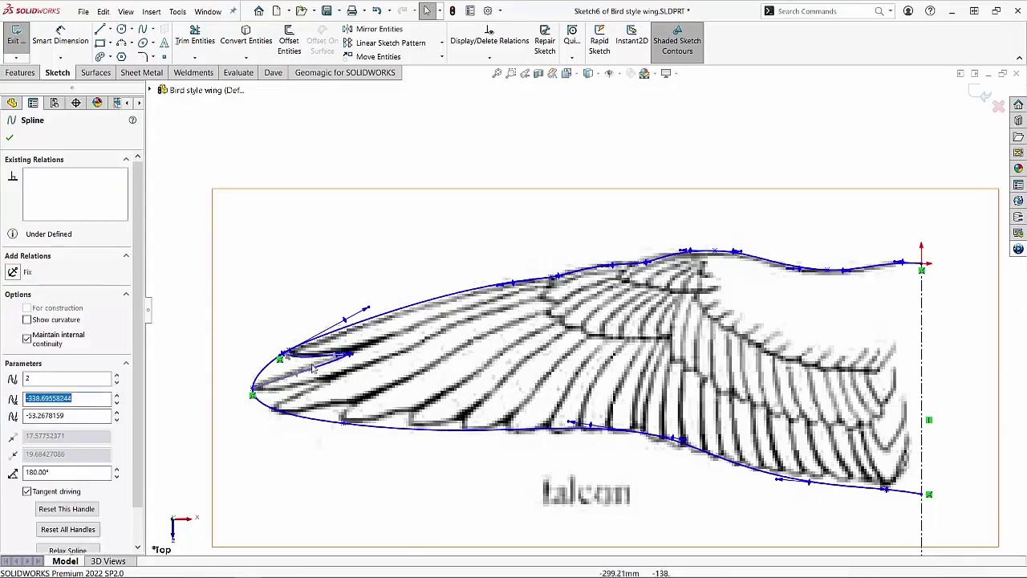
- Trim the excess sketch curves and confirm the trim
{"action": "left_click", "coordinate": [195, 40]}
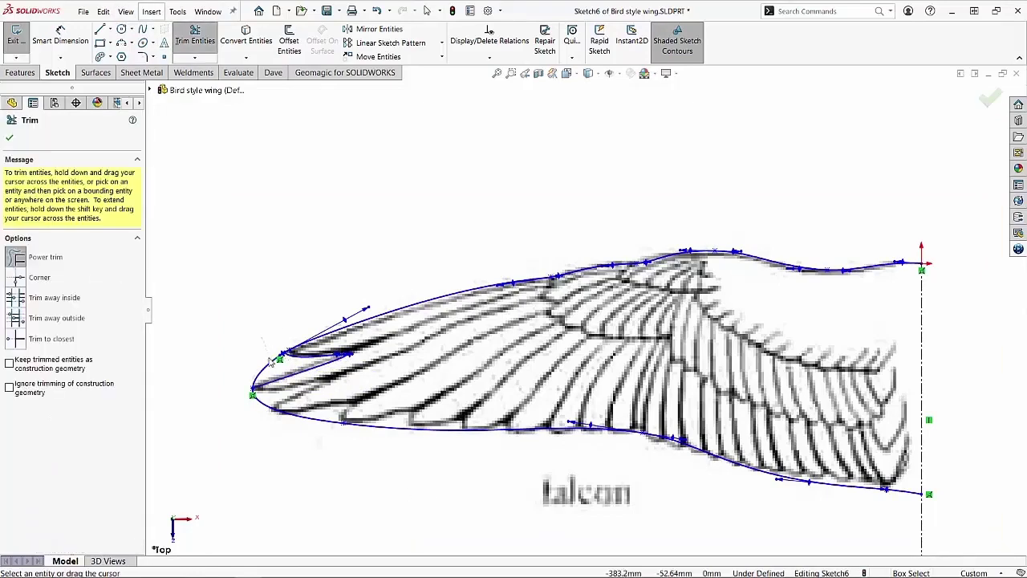
{"action": "mouse_move", "coordinate": [844, 572]}
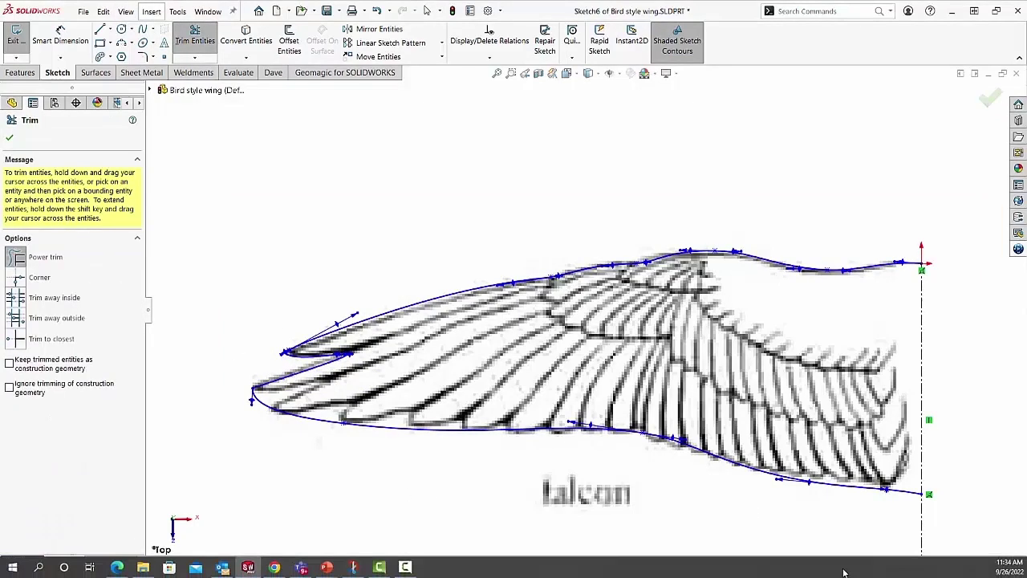
{"action": "left_click", "coordinate": [10, 140]}
{"action": "scroll", "coordinate": [782, 417], "scroll_direction": "up", "scroll_amount": 3}
{"action": "scroll", "coordinate": [782, 418], "scroll_direction": "down", "scroll_amount": 1}
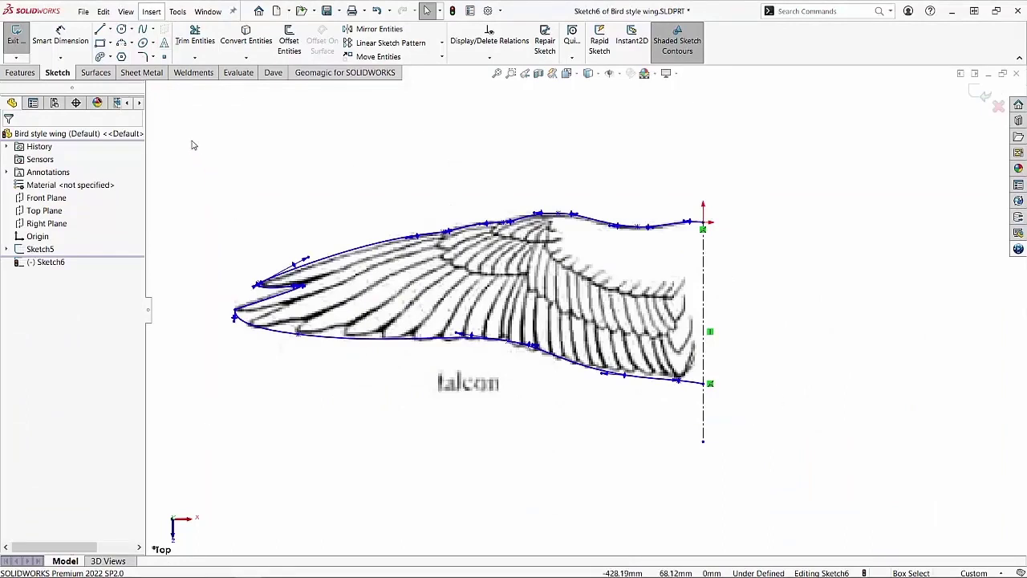
- Mirror the half-wing curves across the centreline into a full wing and close the sketch
{"action": "mouse_move", "coordinate": [193, 142]}
{"action": "left_mouse_down"}
{"action": "mouse_move", "coordinate": [523, 501]}
{"action": "mouse_move", "coordinate": [764, 549]}
{"action": "mouse_move", "coordinate": [763, 528]}
{"action": "left_mouse_up"}
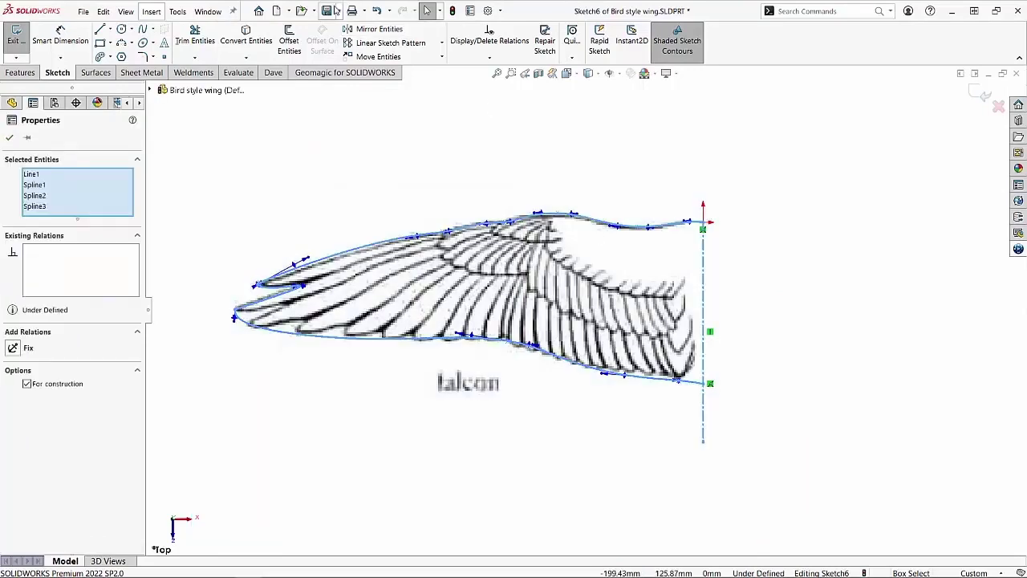
{"action": "left_click", "coordinate": [378, 29]}
{"action": "key", "text": "f"}
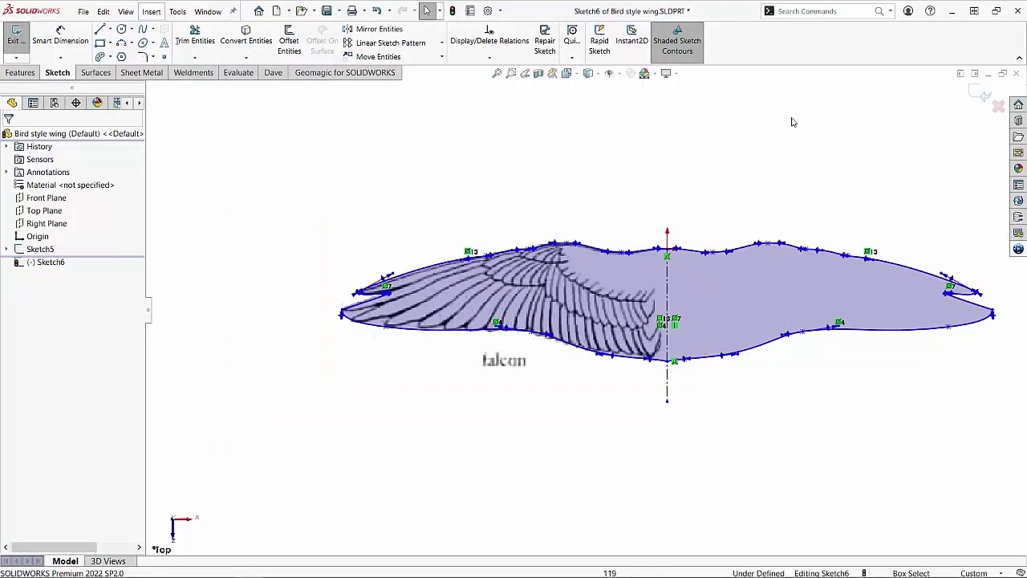
{"action": "left_click", "coordinate": [997, 102]}
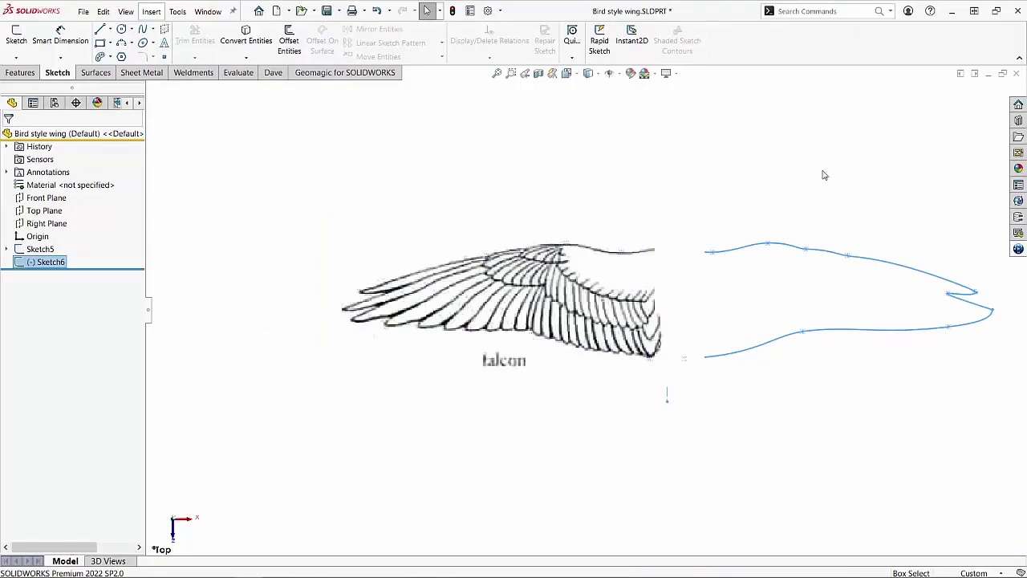
- Hide Sketch5 so the falcon picture no longer shows behind the wing outline
{"action": "mouse_move", "coordinate": [806, 187]}
{"action": "middle_mouse_down"}
{"action": "mouse_move", "coordinate": [809, 142]}
{"action": "mouse_move", "coordinate": [778, 87]}
{"action": "mouse_move", "coordinate": [763, 91]}
{"action": "mouse_move", "coordinate": [785, 96]}
{"action": "middle_mouse_up"}
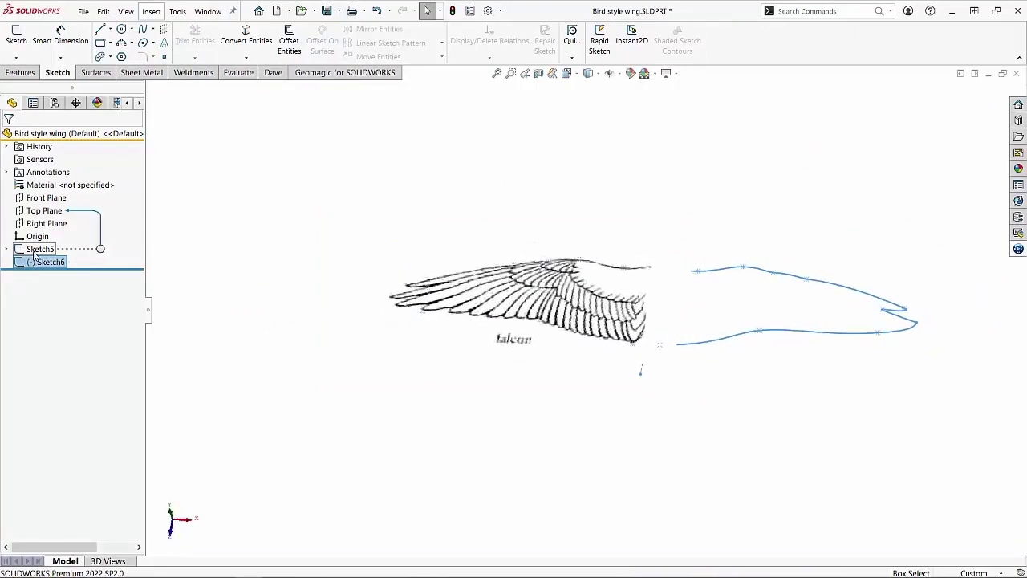
{"action": "left_click", "coordinate": [38, 249]}
{"action": "left_click", "coordinate": [42, 239]}
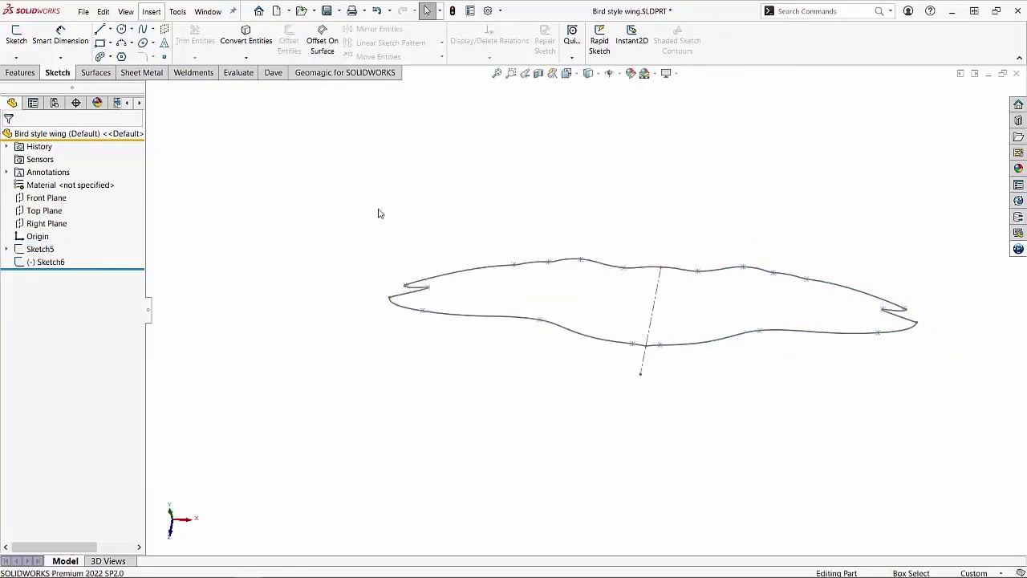
{"action": "mouse_move", "coordinate": [380, 214]}
{"action": "middle_mouse_down"}
{"action": "mouse_move", "coordinate": [367, 314]}
{"action": "mouse_move", "coordinate": [243, 301]}
{"action": "mouse_move", "coordinate": [307, 296]}
{"action": "mouse_move", "coordinate": [165, 163]}
{"action": "middle_mouse_up"}
{"action": "left_click", "coordinate": [20, 72]}
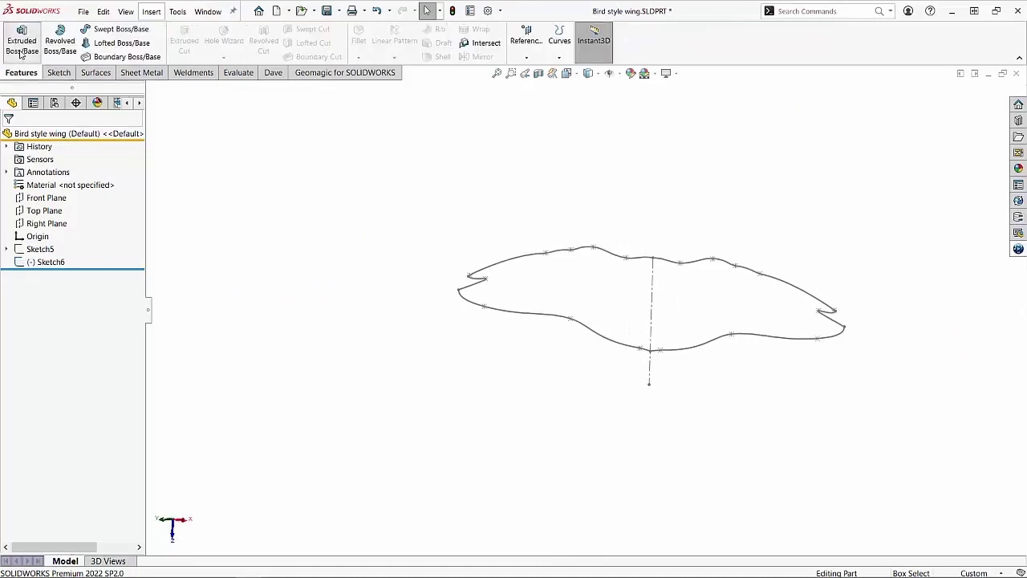
- Extrude the Sketch6 wing outline 3 mm blind to create Boss-Extrude1
{"action": "left_click", "coordinate": [21, 54]}
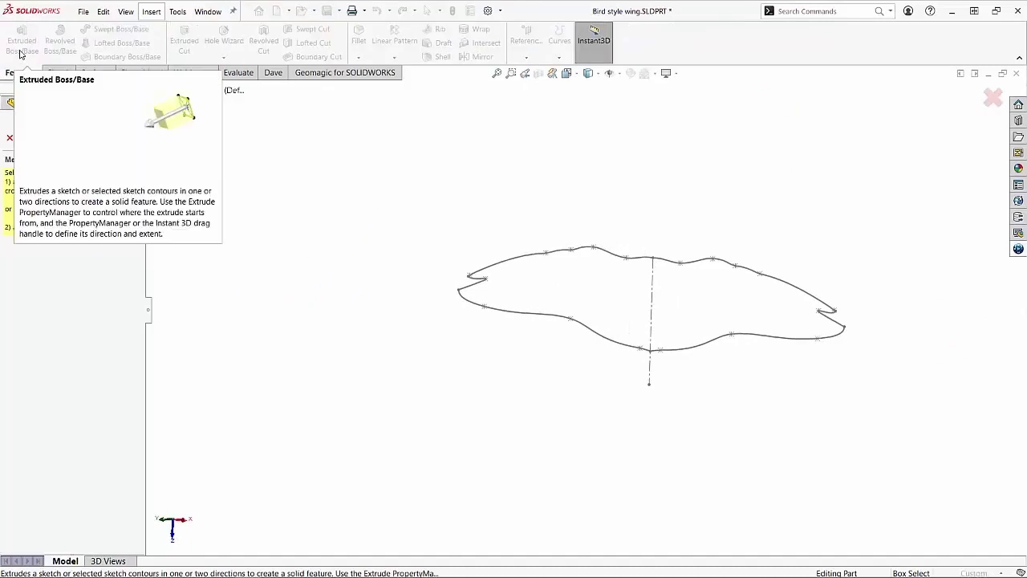
{"action": "left_click", "coordinate": [506, 267]}
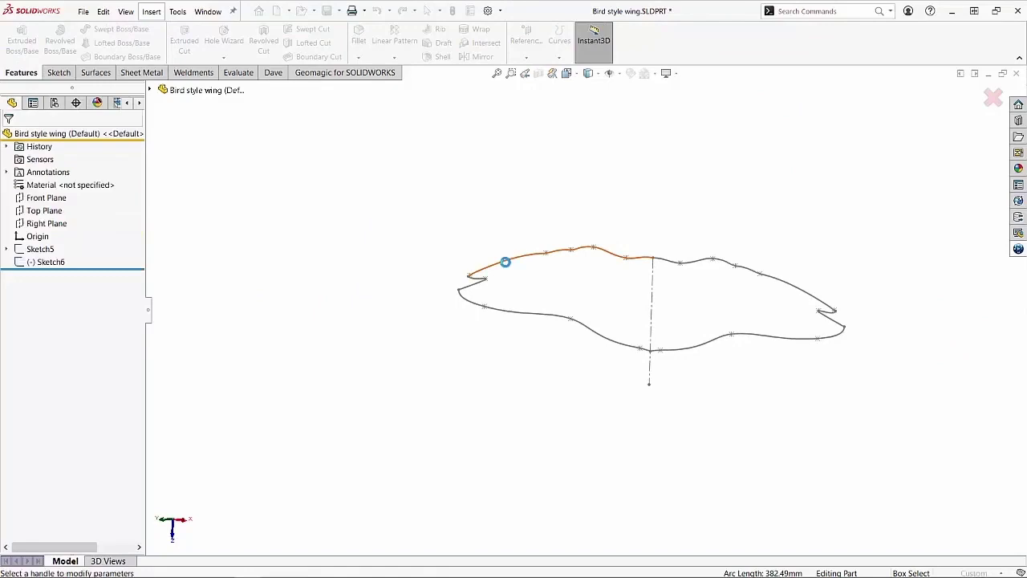
{"action": "middle_click_drag", "start_coordinate": [580, 303], "coordinate": [589, 188]}
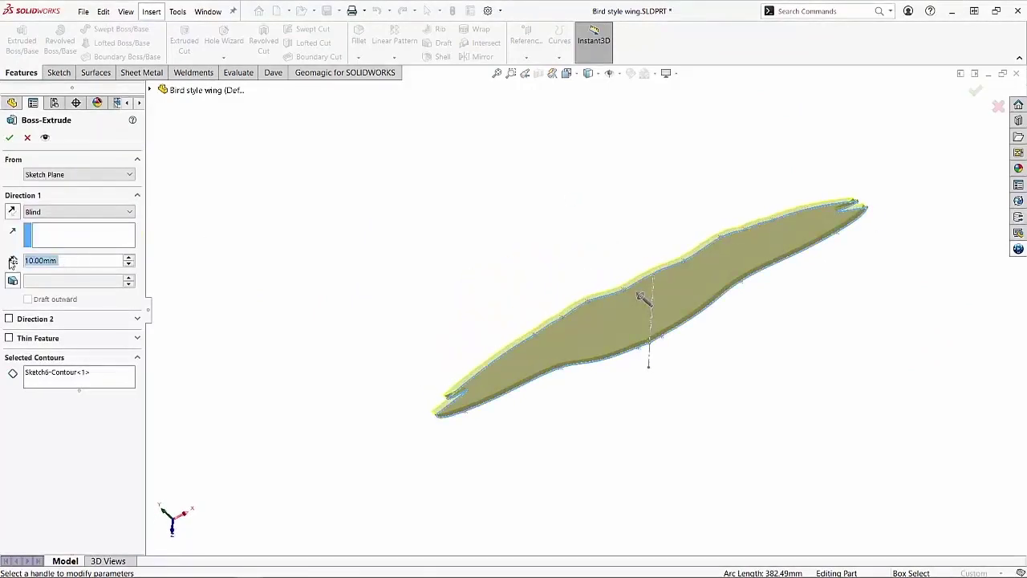
{"action": "type", "text": "3"}
{"action": "key", "text": "Return"}
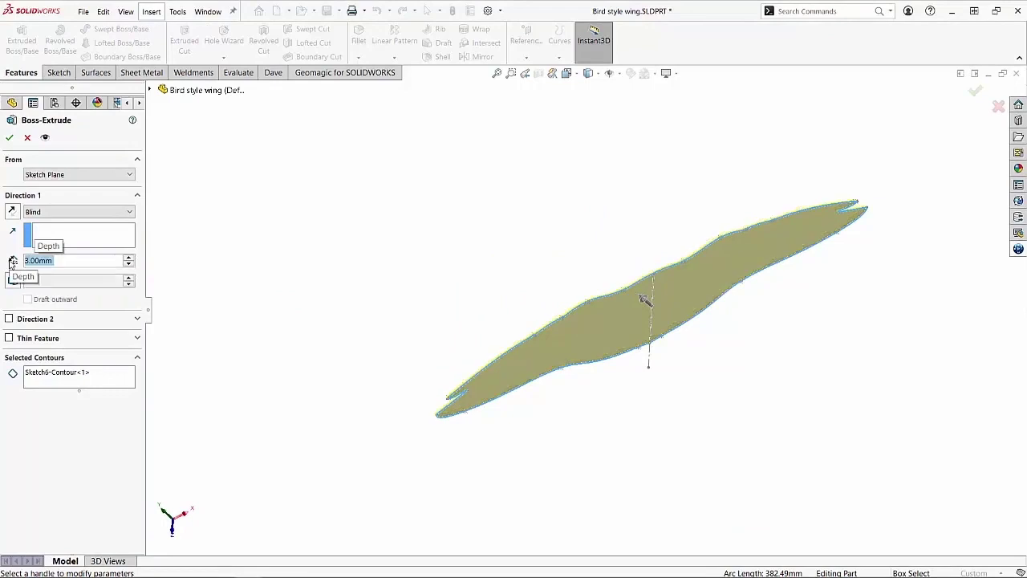
{"action": "left_click", "coordinate": [11, 139]}
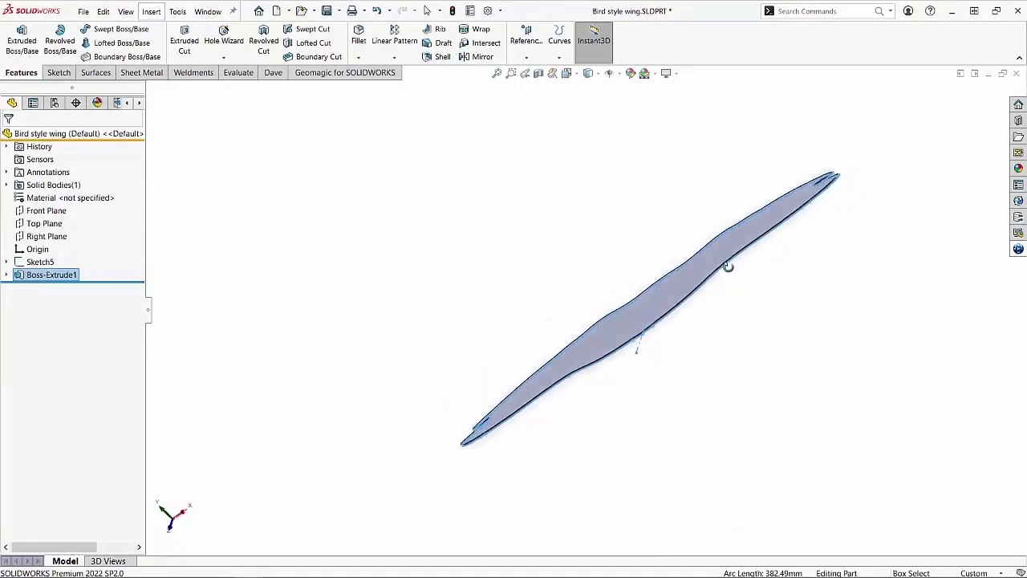
- Hide the Boss-Extrude1 wing body from the Solid Bodies folder
{"action": "middle_click_drag", "start_coordinate": [728, 267], "coordinate": [637, 277]}
{"action": "scroll", "coordinate": [613, 305], "scroll_direction": "down", "scroll_amount": 5}
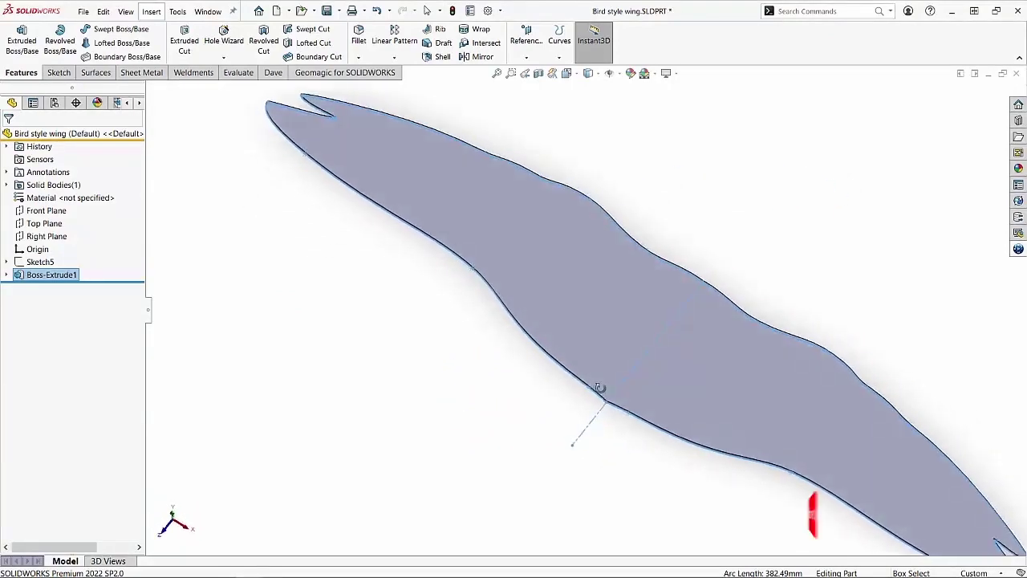
{"action": "middle_click_drag", "start_coordinate": [599, 388], "coordinate": [653, 403]}
{"action": "scroll", "coordinate": [462, 347], "scroll_direction": "up", "scroll_amount": 5}
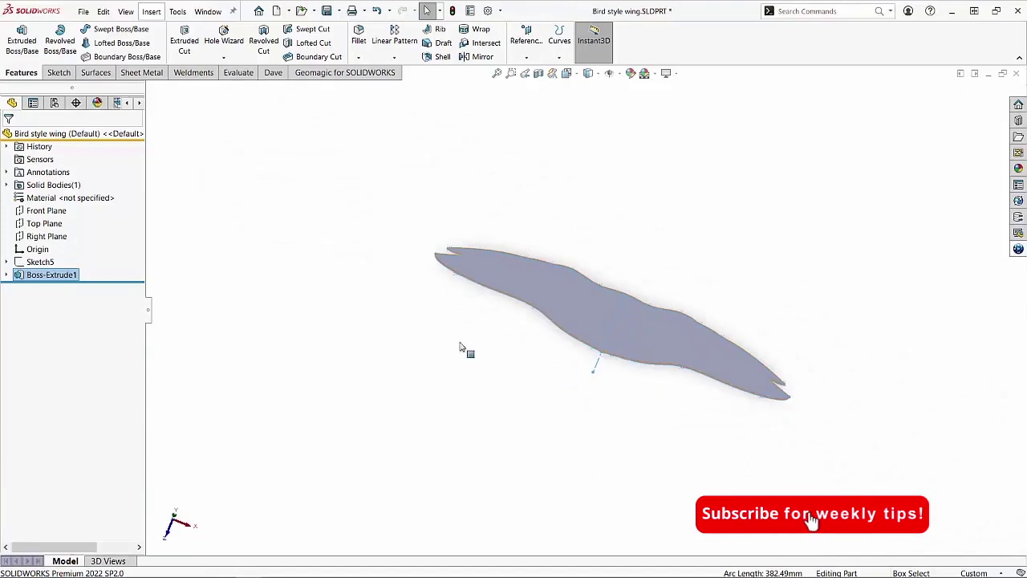
{"action": "double_click", "coordinate": [49, 186]}
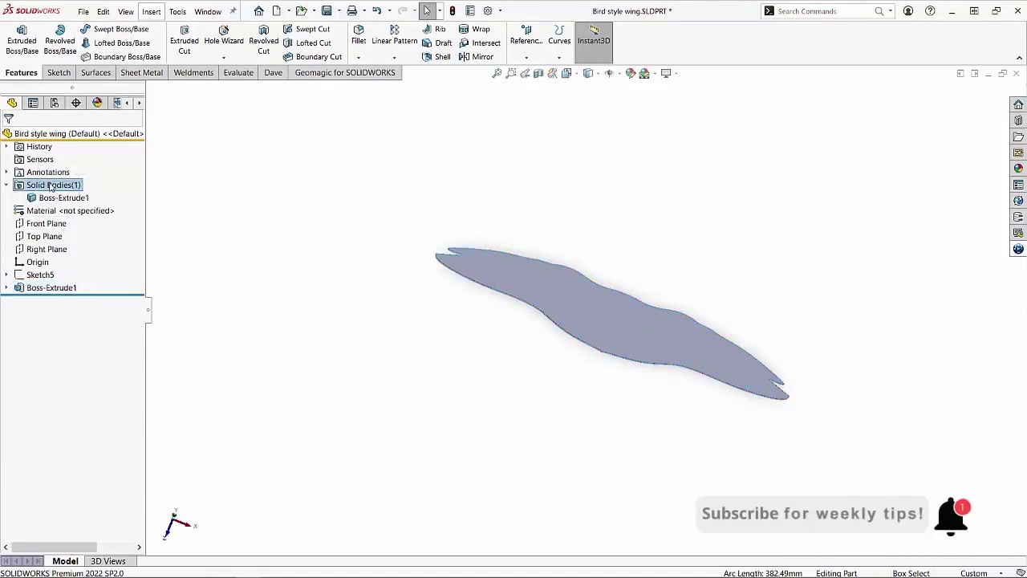
{"action": "left_click", "coordinate": [63, 197]}
{"action": "left_click", "coordinate": [83, 172]}
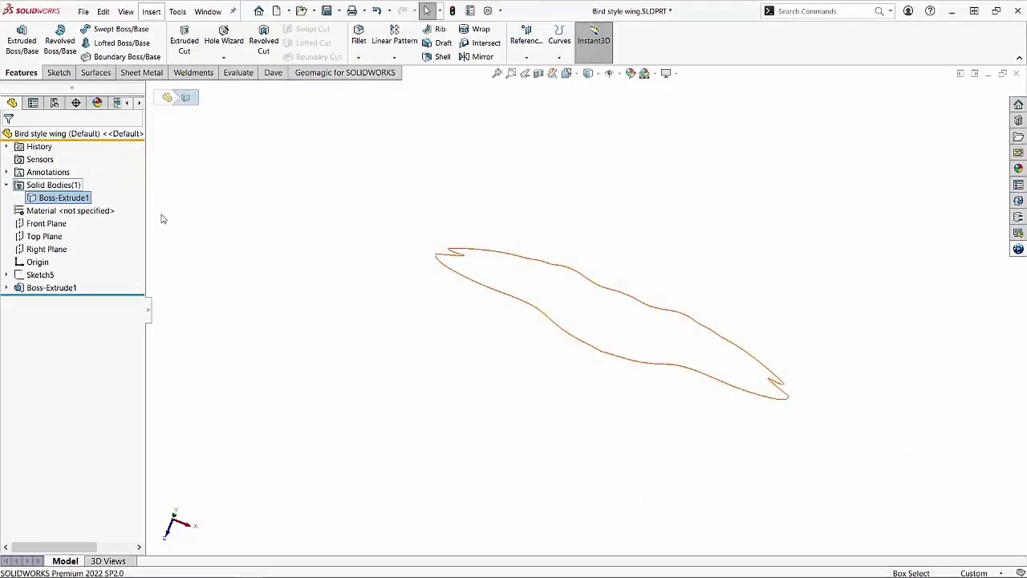
- Show Sketch5 again to bring back the falcon wing picture
{"action": "left_click", "coordinate": [40, 275]}
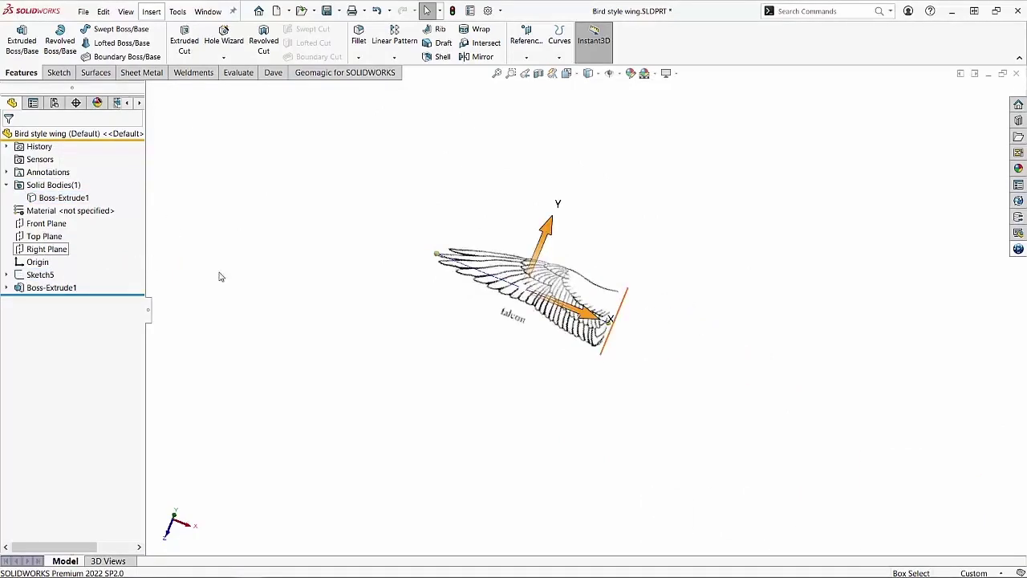
{"action": "left_click", "coordinate": [388, 289]}
{"action": "mouse_move", "coordinate": [387, 289]}
{"action": "middle_mouse_down"}
{"action": "mouse_move", "coordinate": [344, 321]}
{"action": "mouse_move", "coordinate": [335, 308]}
{"action": "mouse_move", "coordinate": [409, 335]}
{"action": "mouse_move", "coordinate": [415, 351]}
{"action": "mouse_move", "coordinate": [374, 329]}
{"action": "middle_mouse_up"}
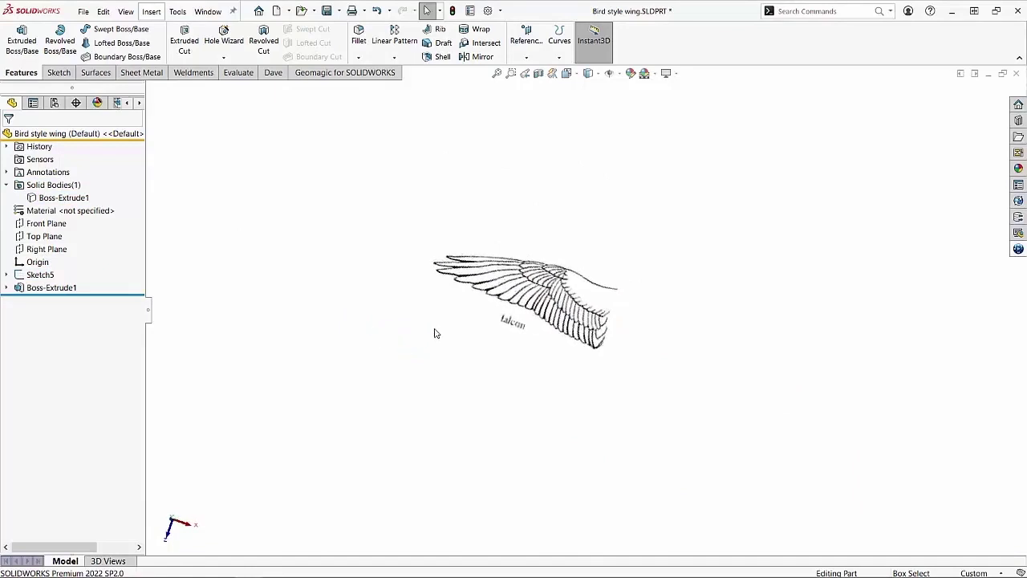